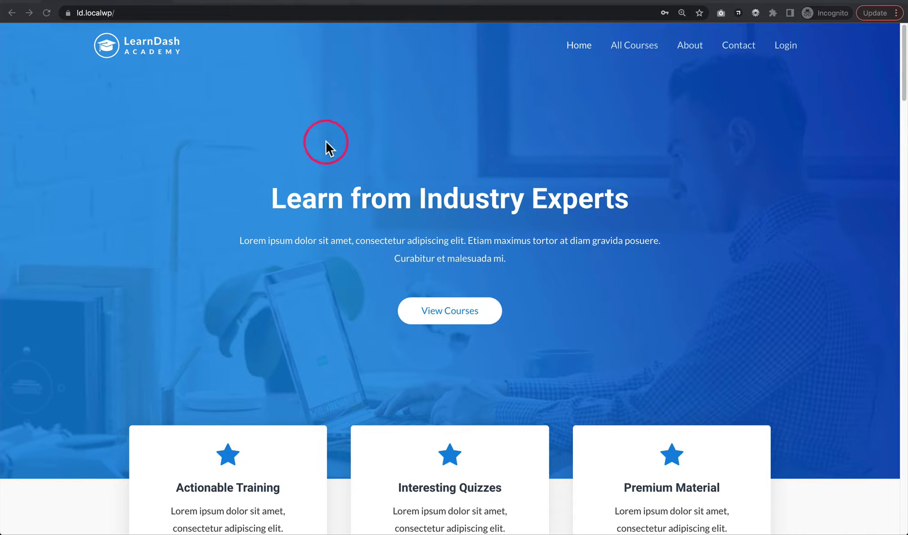
- Change the address to ld.localwp/wp-login.php to load the WordPress login form
click(186, 19)
click(197, 16)
key(BackSpace)
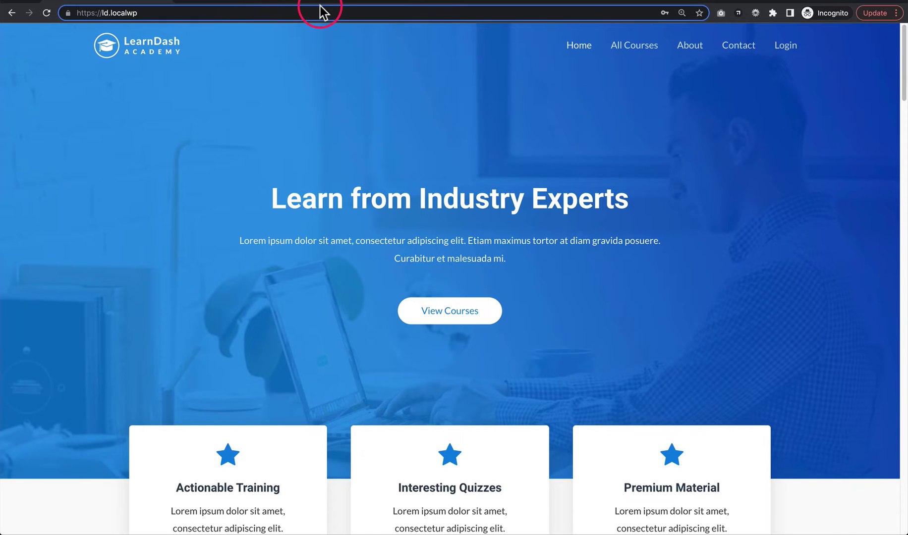
text(/)
text(w)
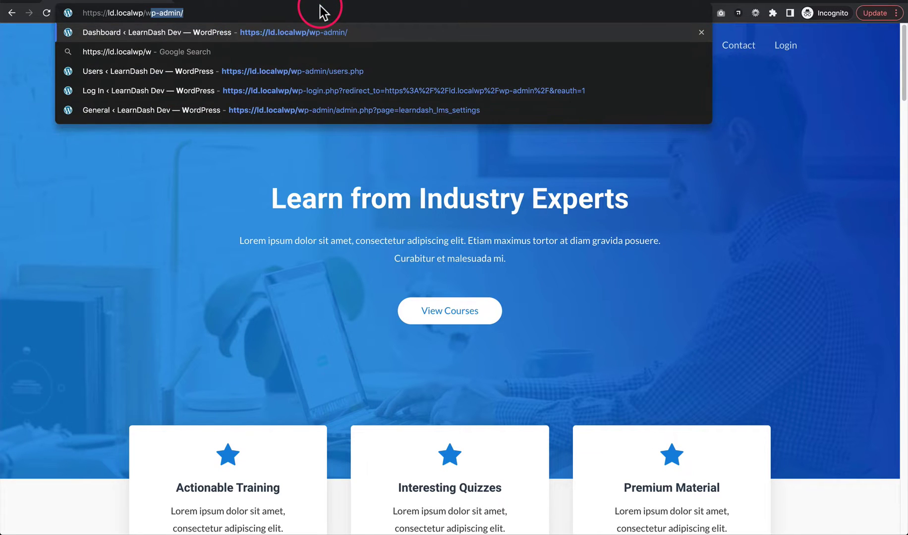
text(p-login.php)
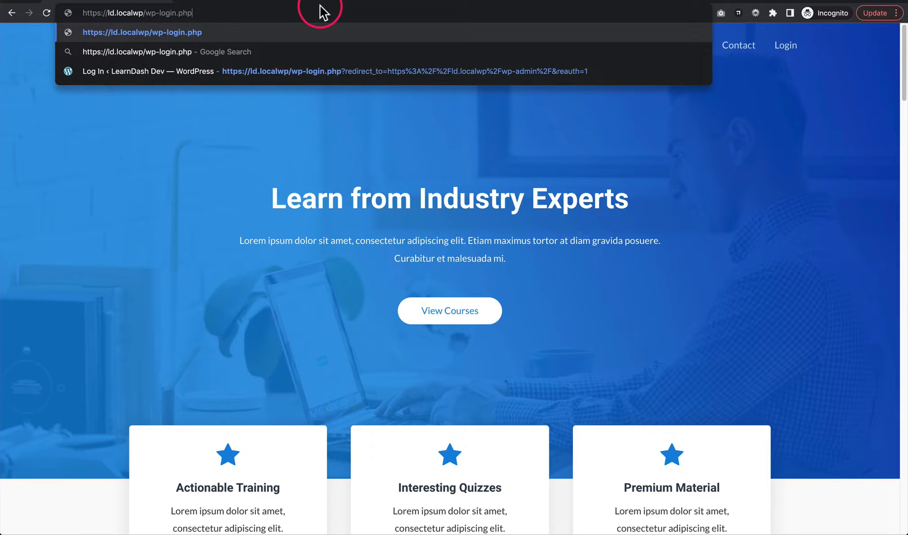
key(Return)
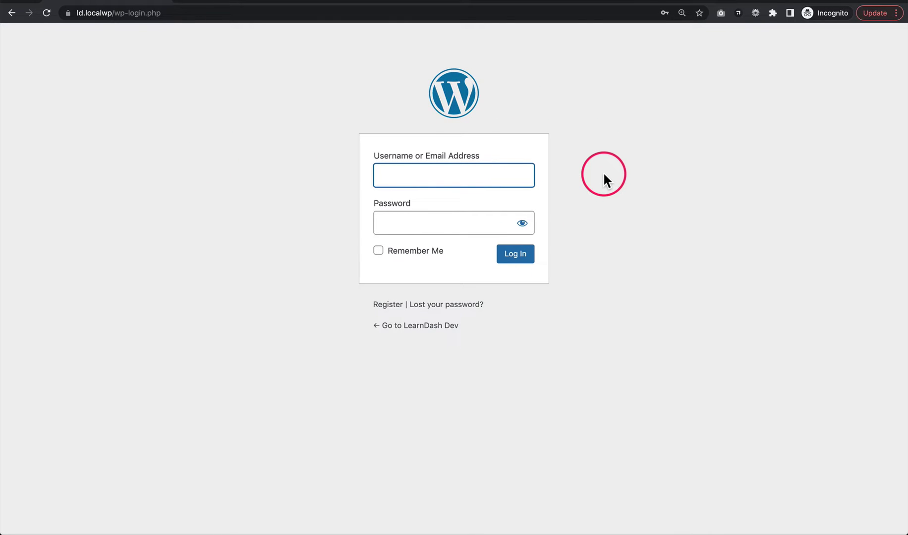
- Log in on wp-login.php with username 'subscriber' and its password
drag(114, 12, 207, 17)
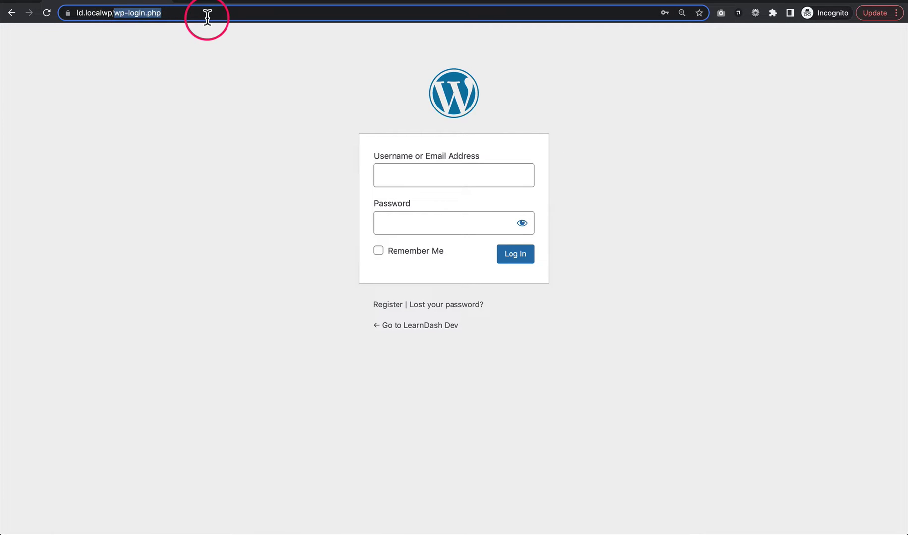
click(319, 96)
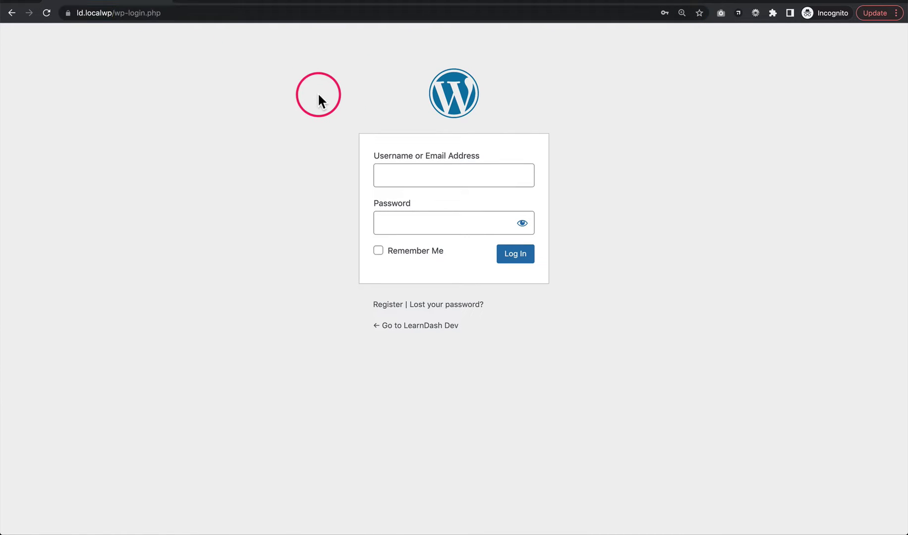
click(399, 176)
text(subscriber)
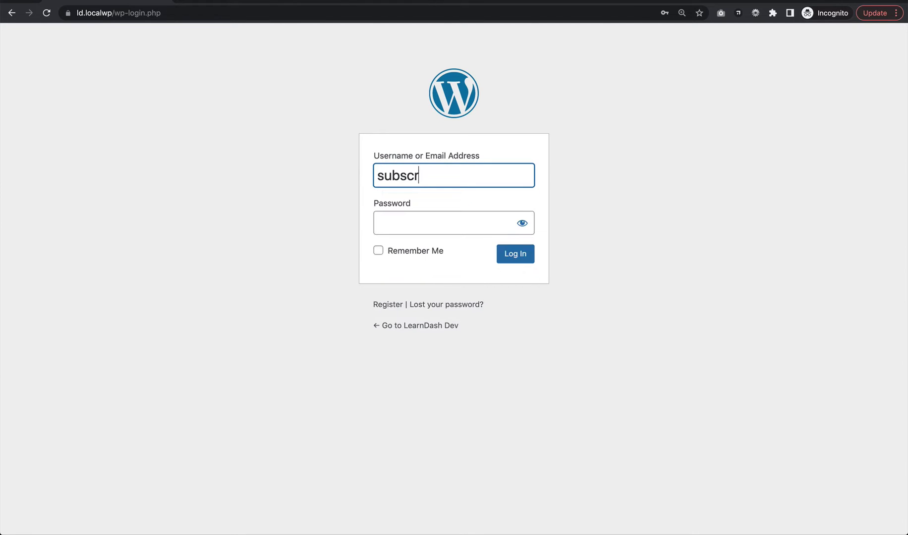
click(378, 223)
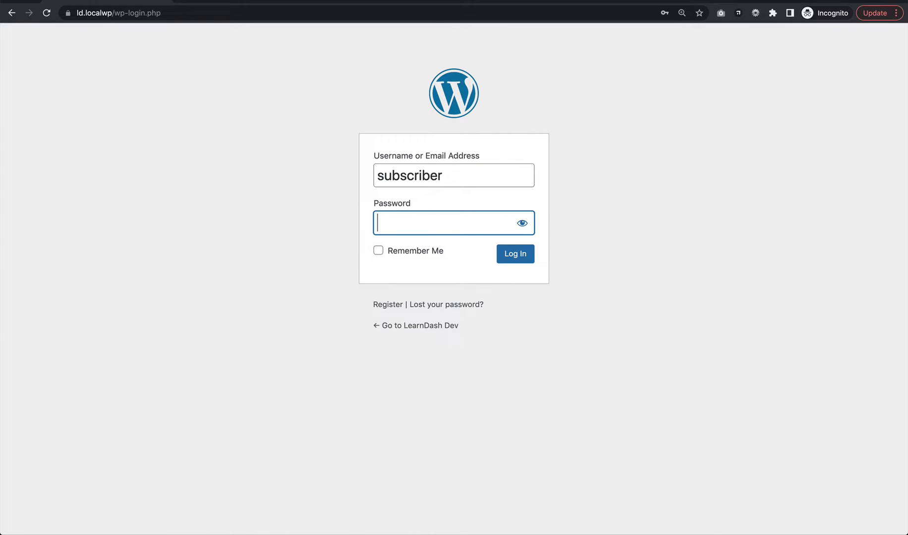
text(••••)
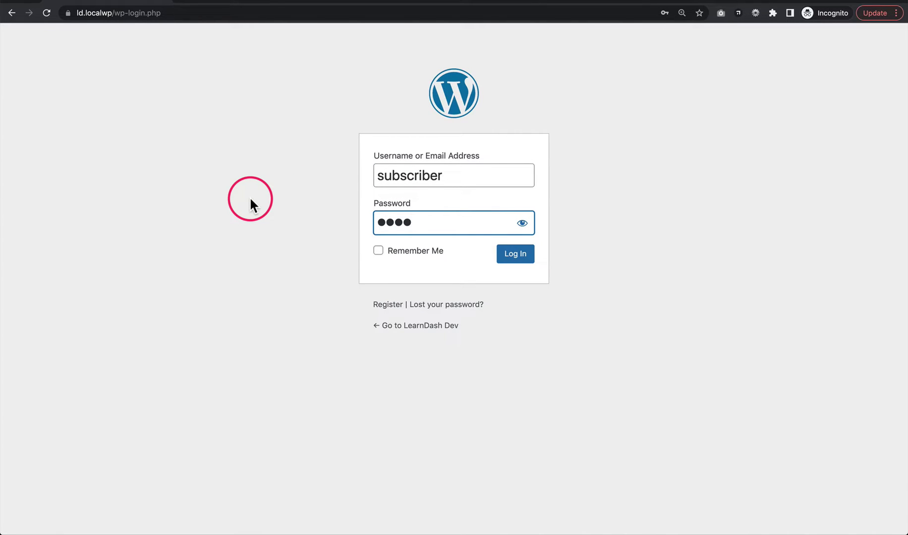
click(517, 260)
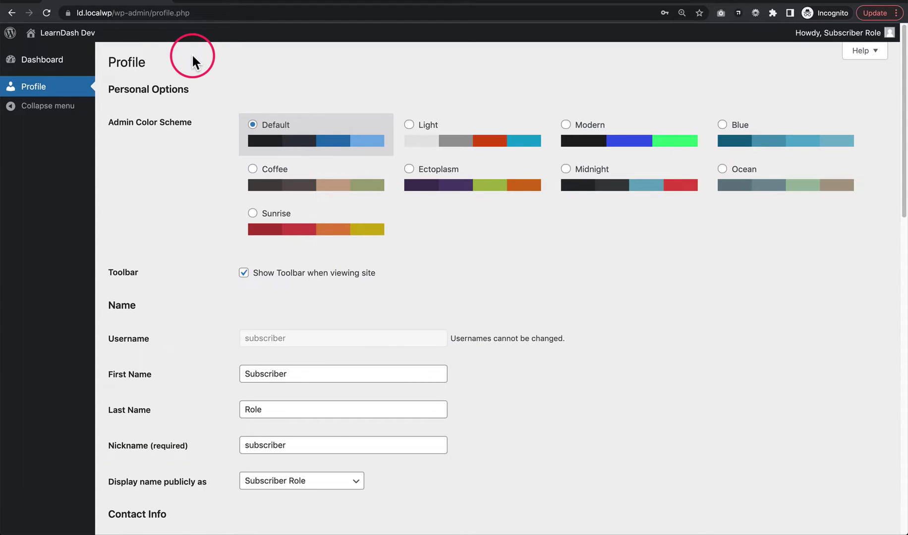
- Look over the subscriber's Dashboard and Profile, then log out from the Howdy menu
click(55, 67)
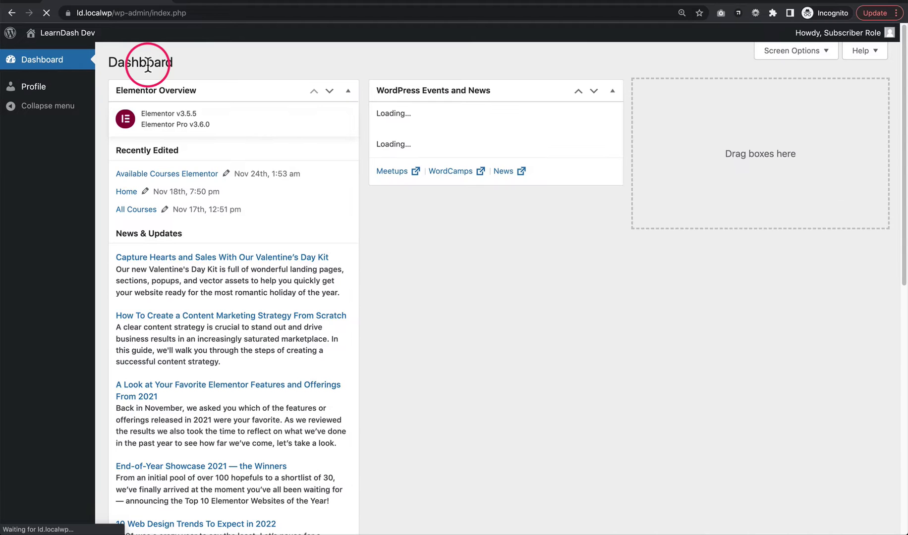
click(42, 90)
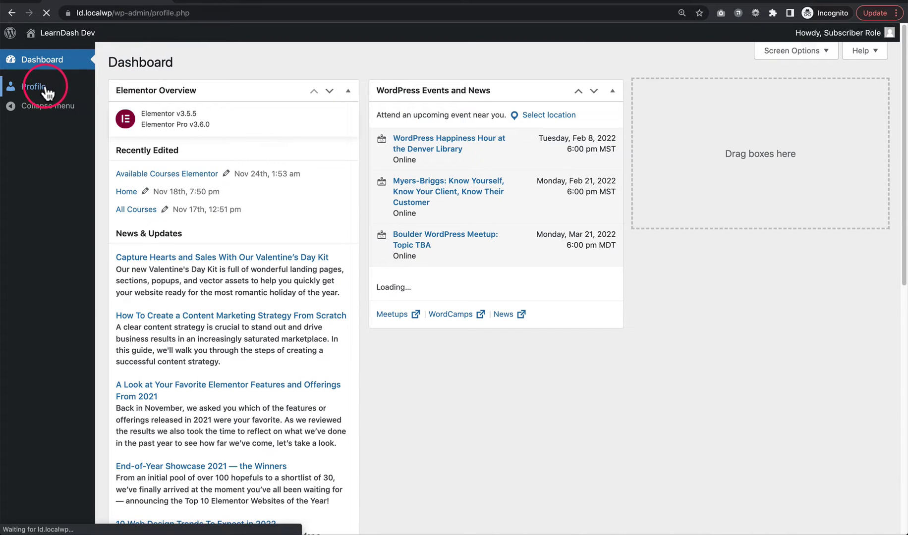
scroll(162, 127, down, 4)
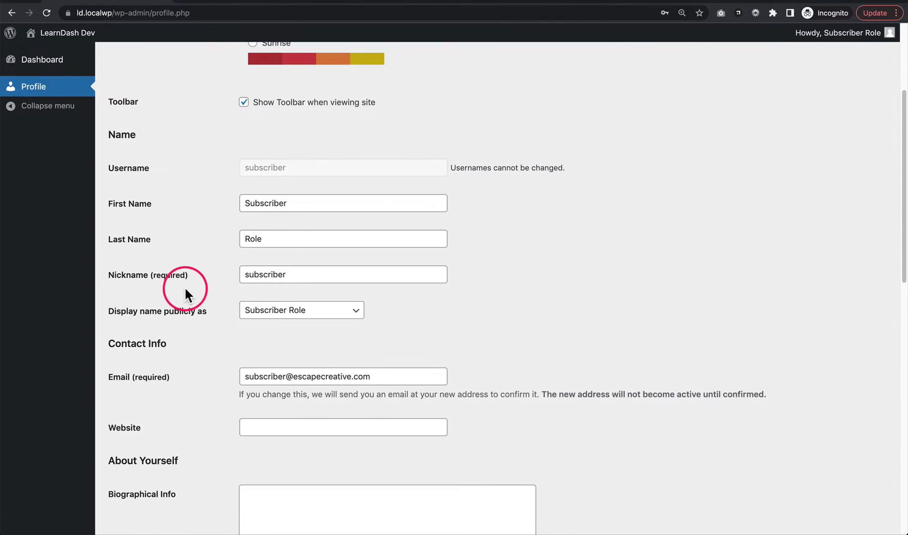
scroll(181, 247, up, 4)
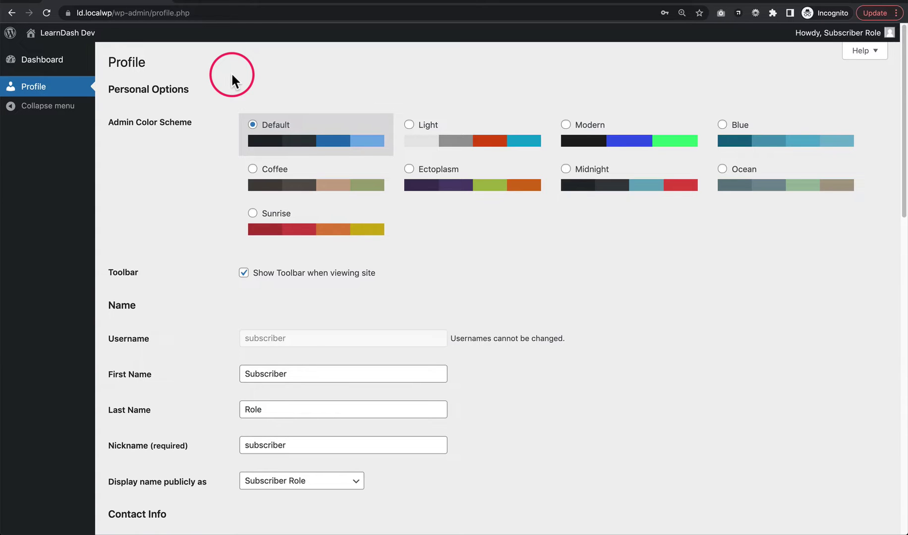
mouse_move(838, 33)
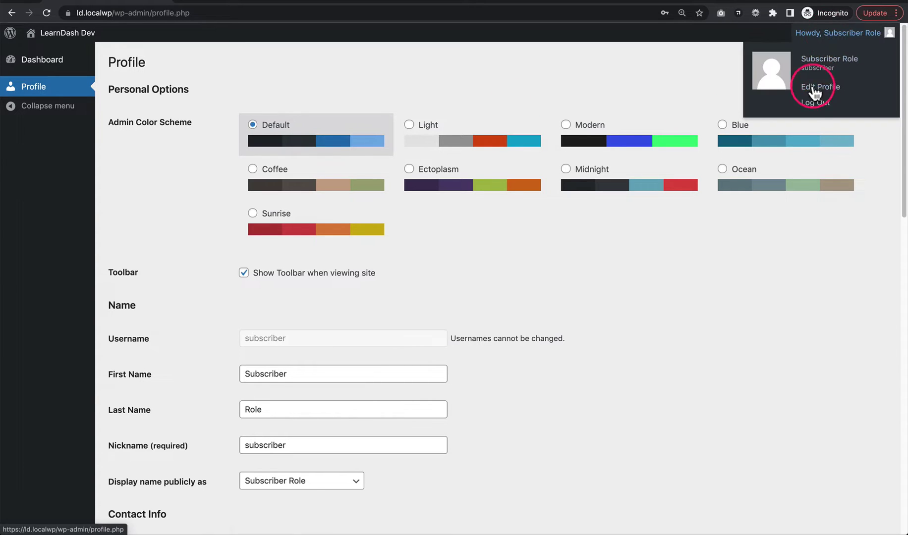
click(814, 103)
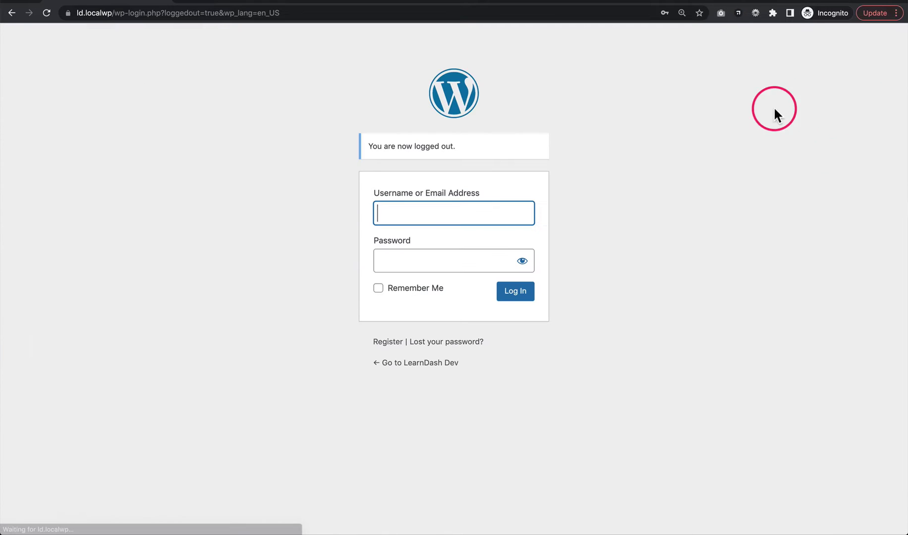
- Remove wp-login.php from the address to reload the ld.localwp homepage
drag(119, 12, 380, 27)
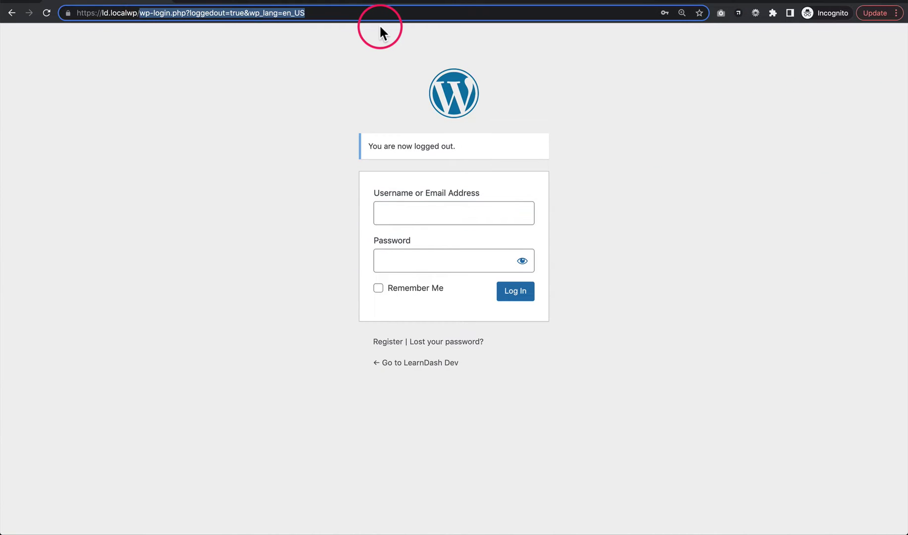
key(BackSpace)
key(Return)
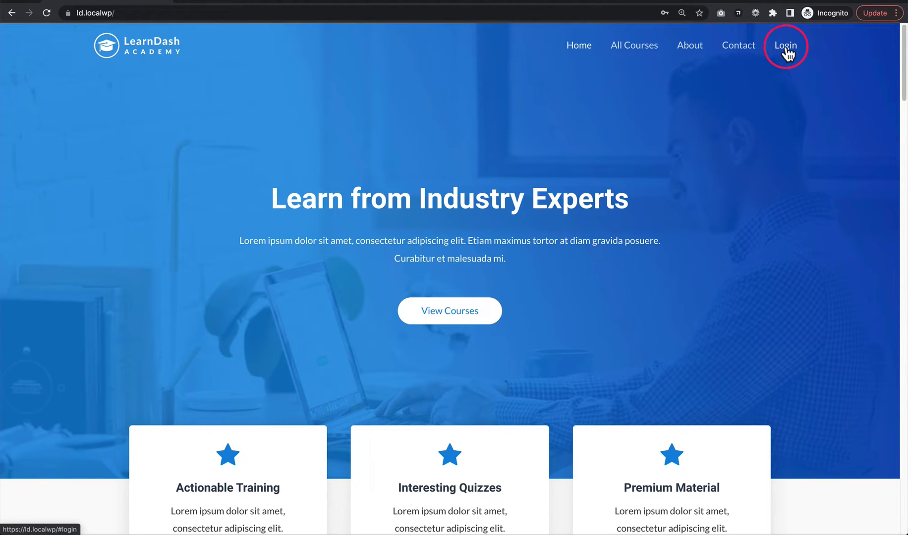
- On the About page, log in as 'subscriber' through the front-end Login popup
click(690, 47)
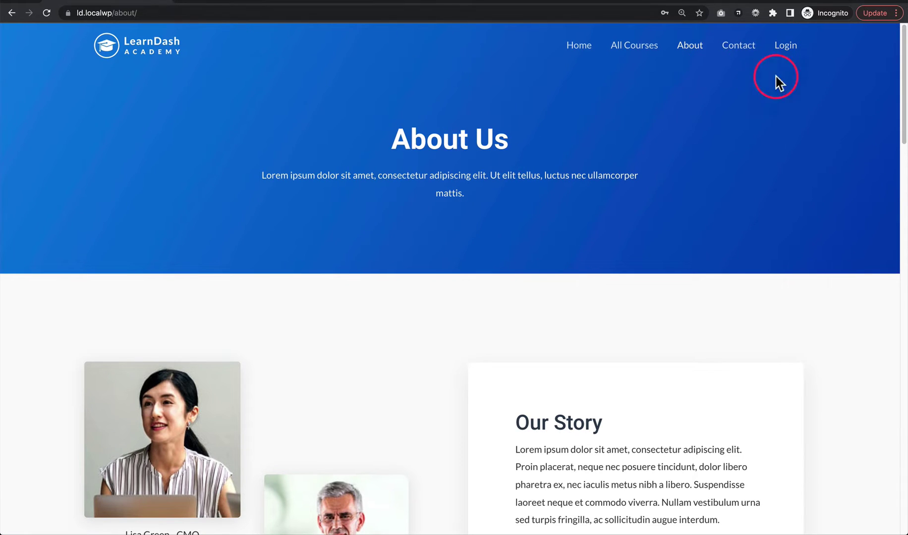
click(787, 48)
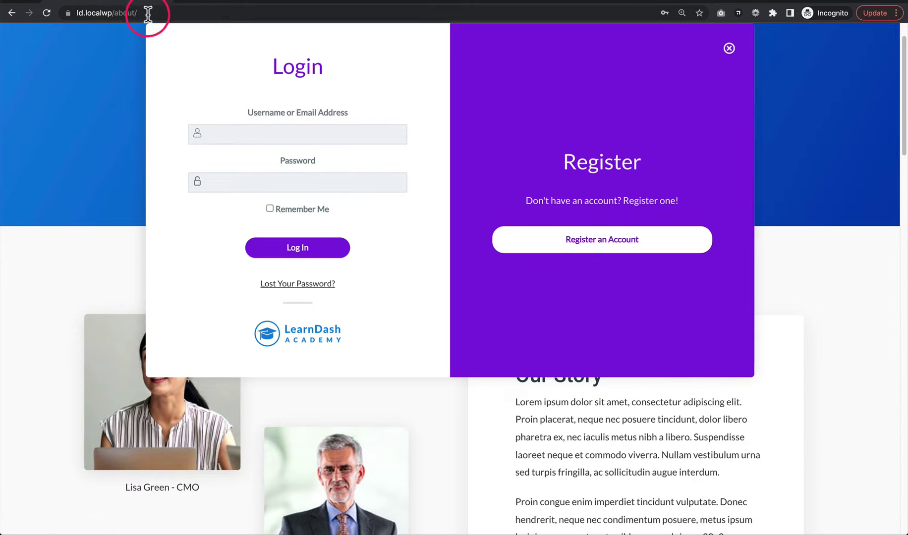
click(233, 134)
text(subs)
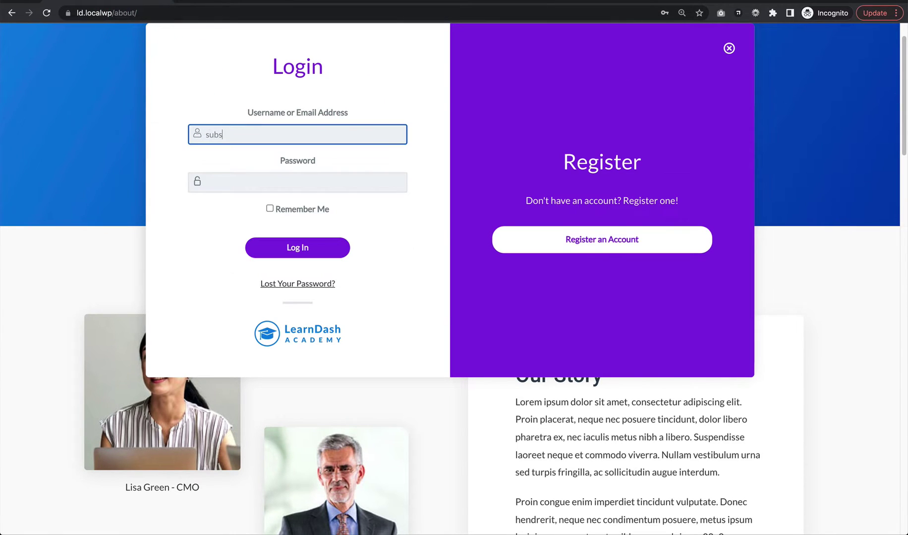
text(criber)
key(Tab)
text(p)
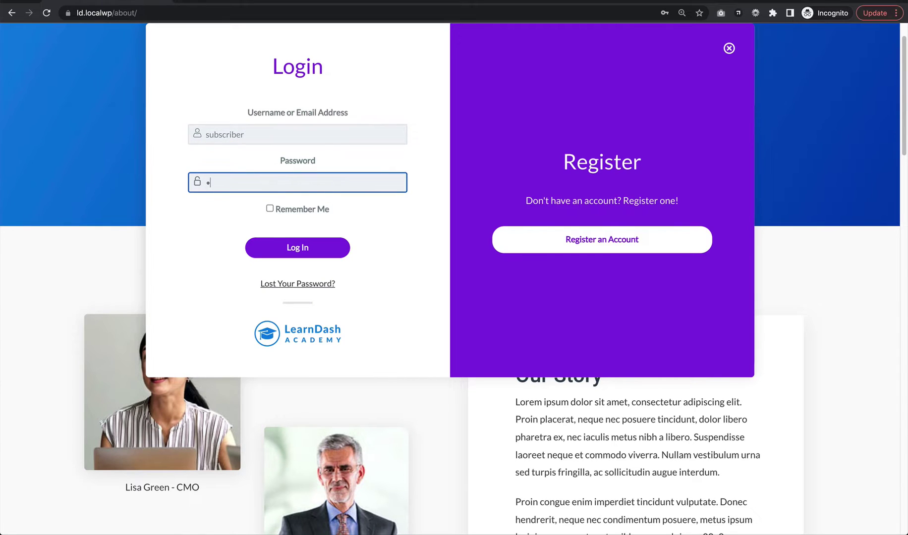
text(ass)
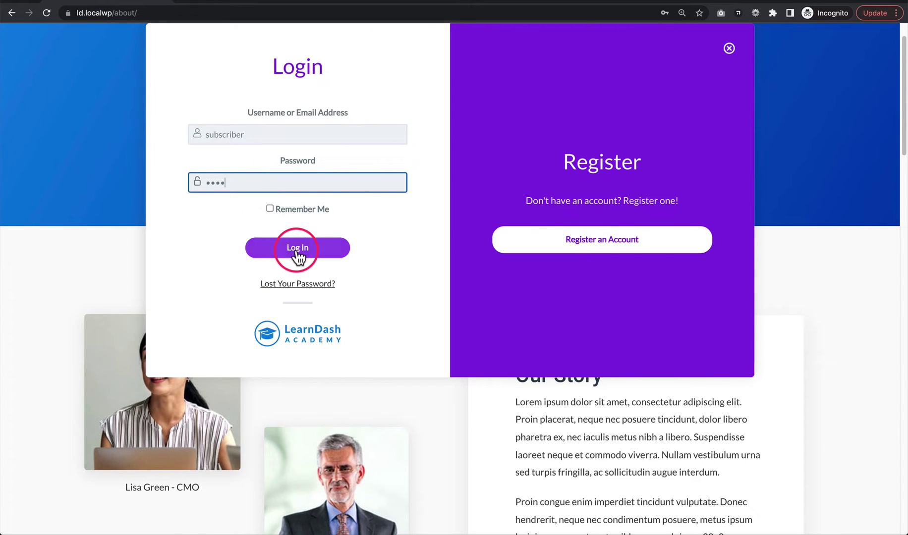
click(298, 250)
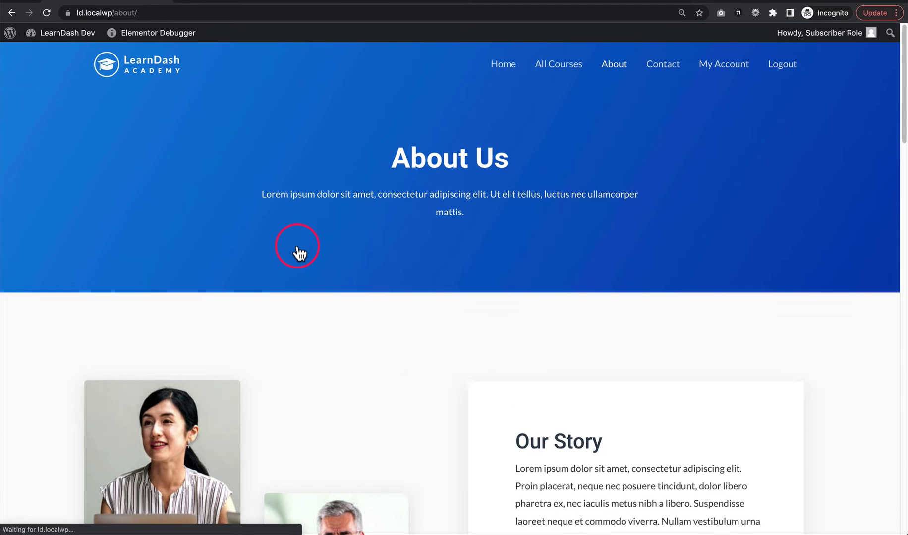
- Highlight the About Us text, then log the subscriber out via Logout
drag(400, 157, 491, 239)
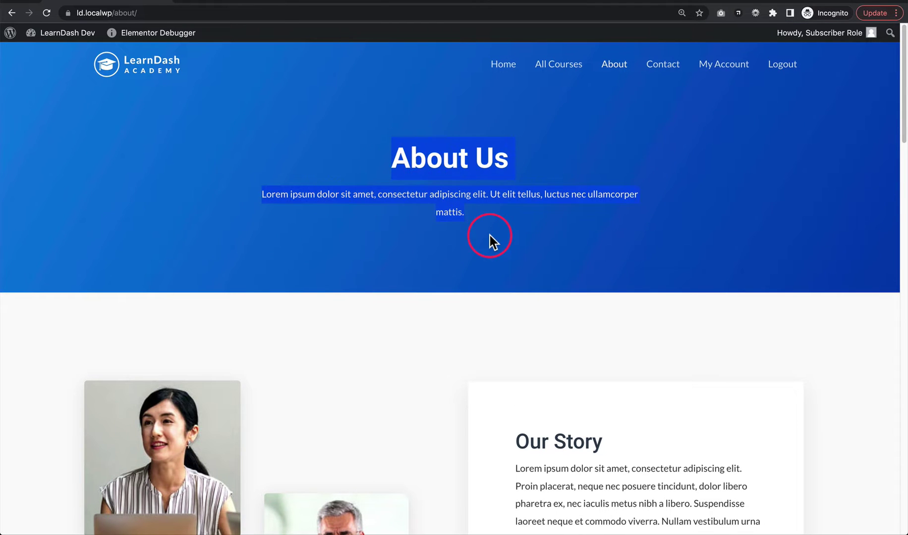
click(490, 236)
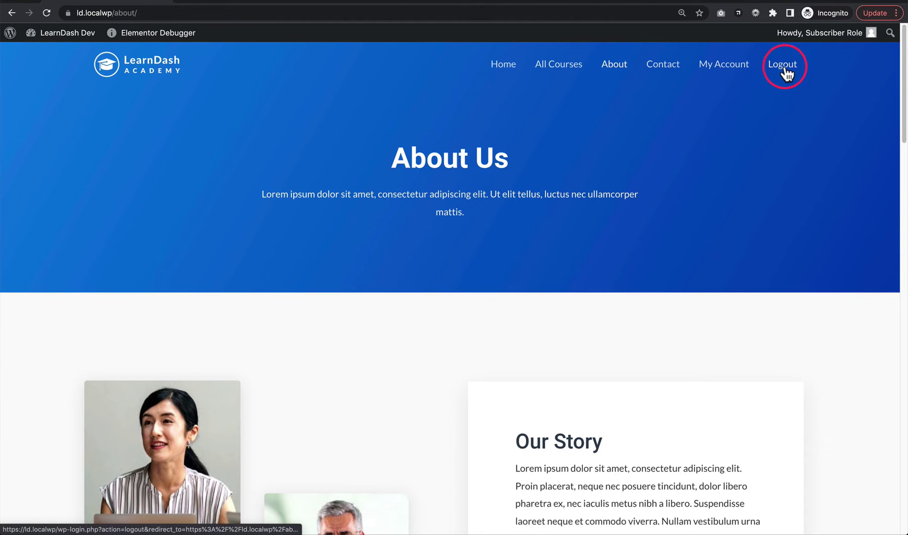
click(785, 73)
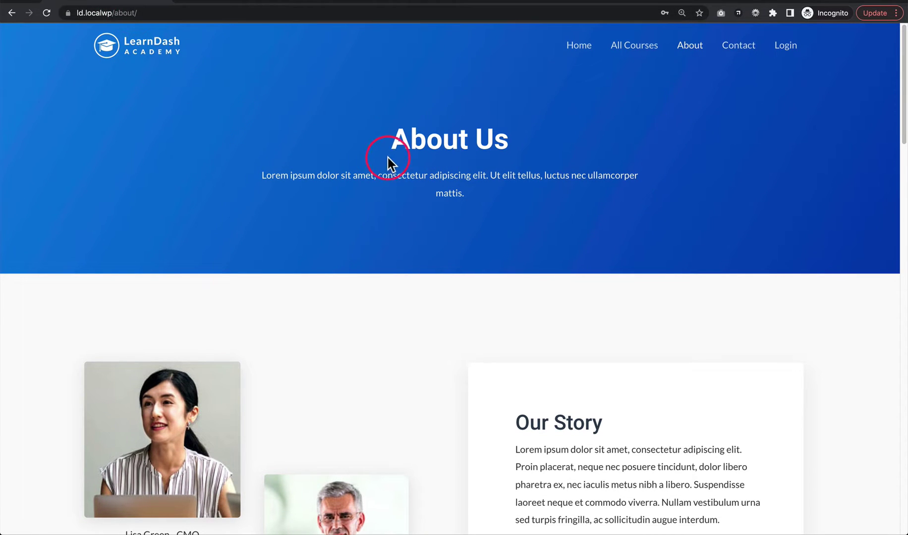
- Highlight and then deselect the About Us heading and paragraph
drag(387, 160, 459, 191)
click(459, 191)
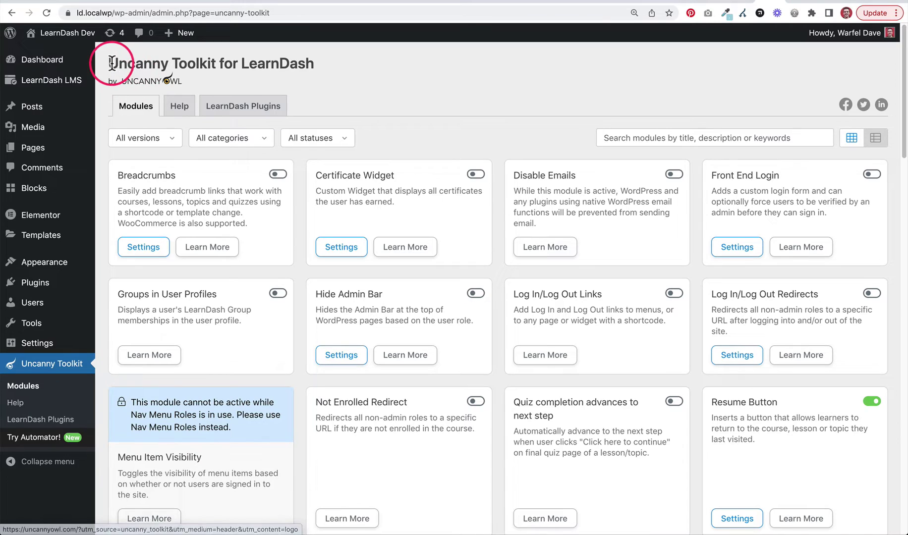
- Point out the Uncanny Toolkit title and the Log In/Log Out Redirects card, then toggle it on
drag(108, 63, 322, 63)
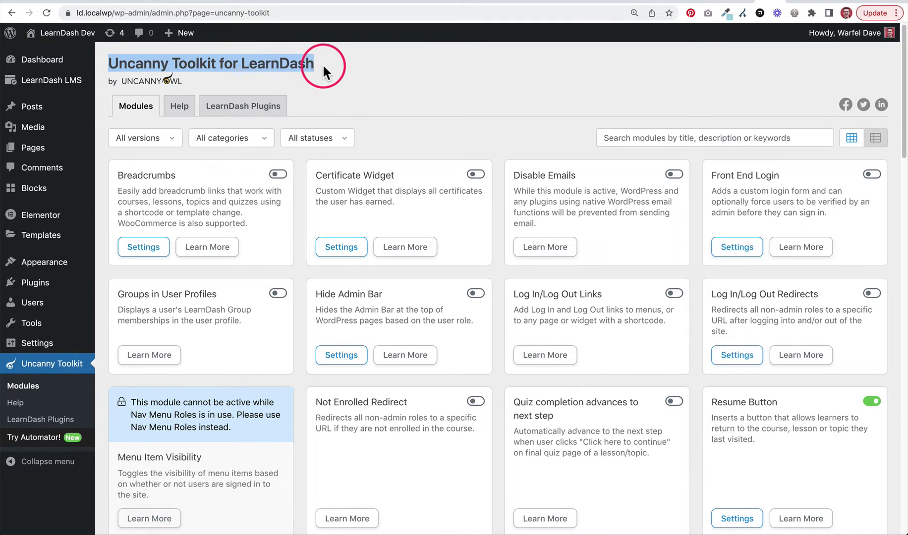
click(323, 63)
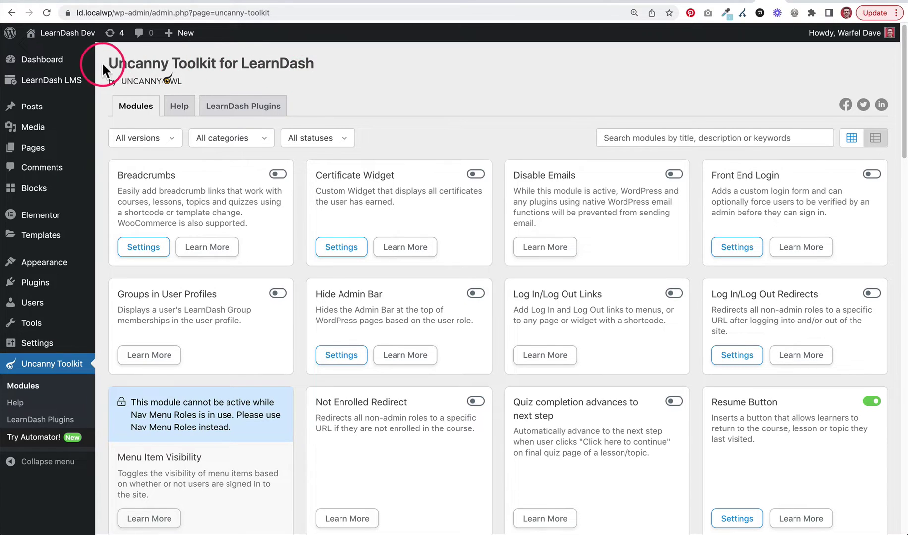
drag(107, 63, 313, 71)
click(322, 74)
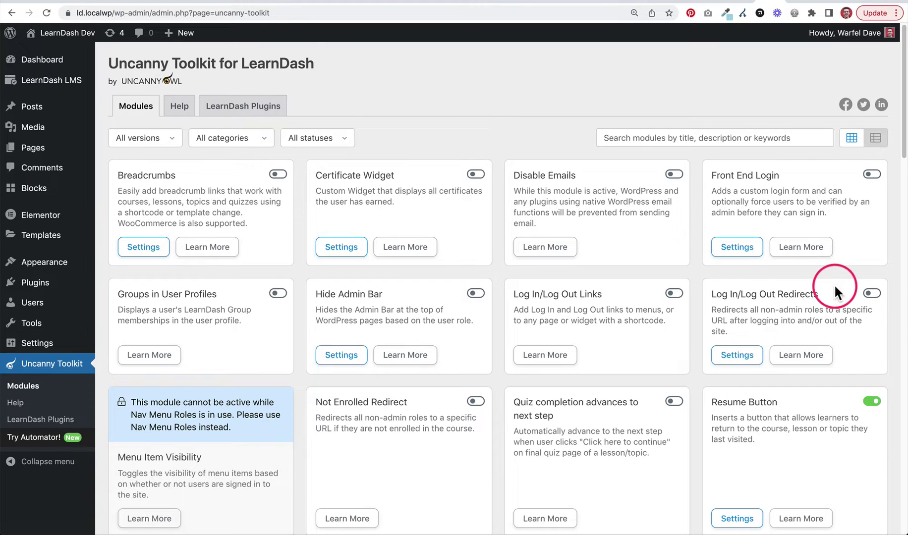
drag(713, 295, 817, 296)
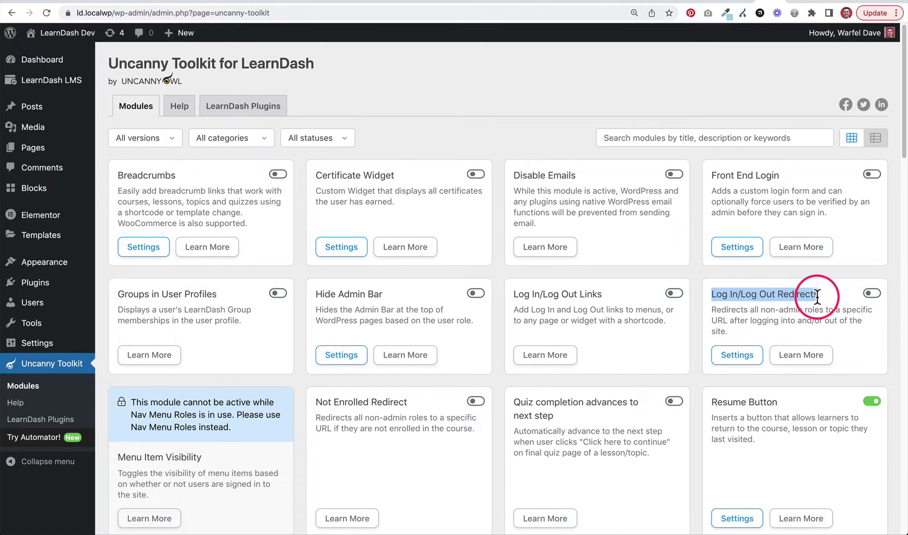
click(815, 296)
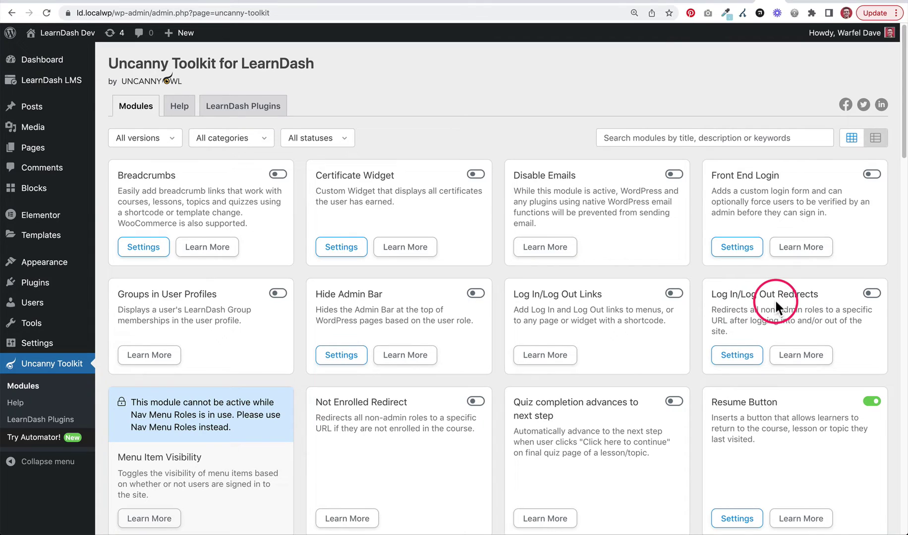
click(873, 296)
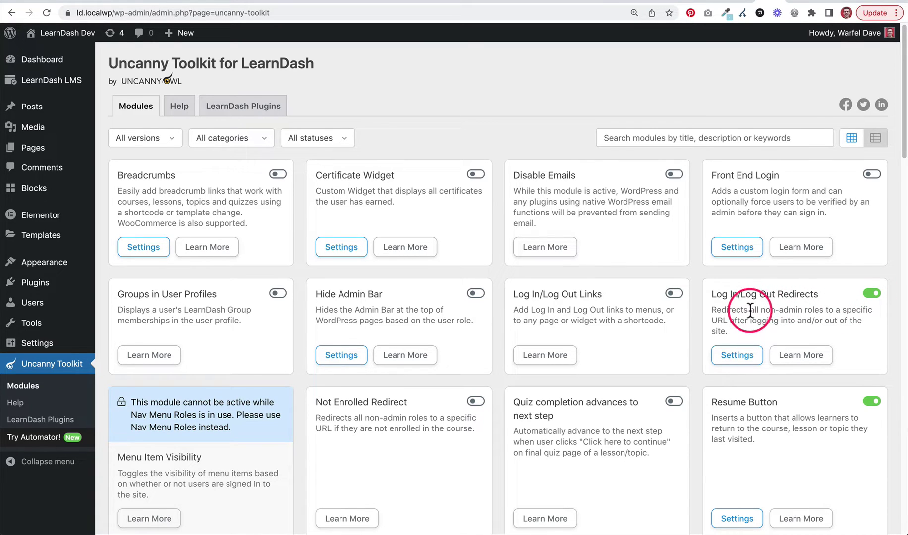
- Open the redirect module settings: login to /my-account-2/, logout to /all-courses/, priority 999
click(734, 357)
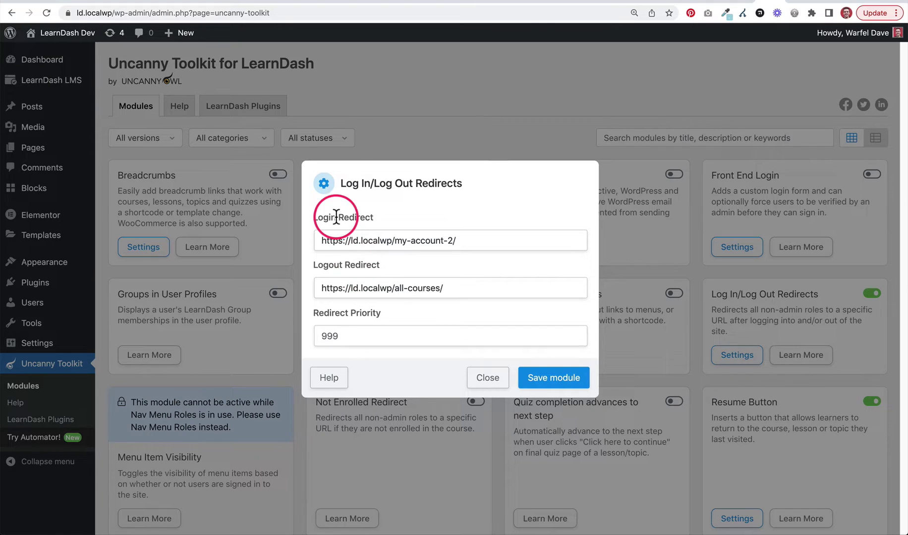
double_click(332, 241)
triple_click(332, 240)
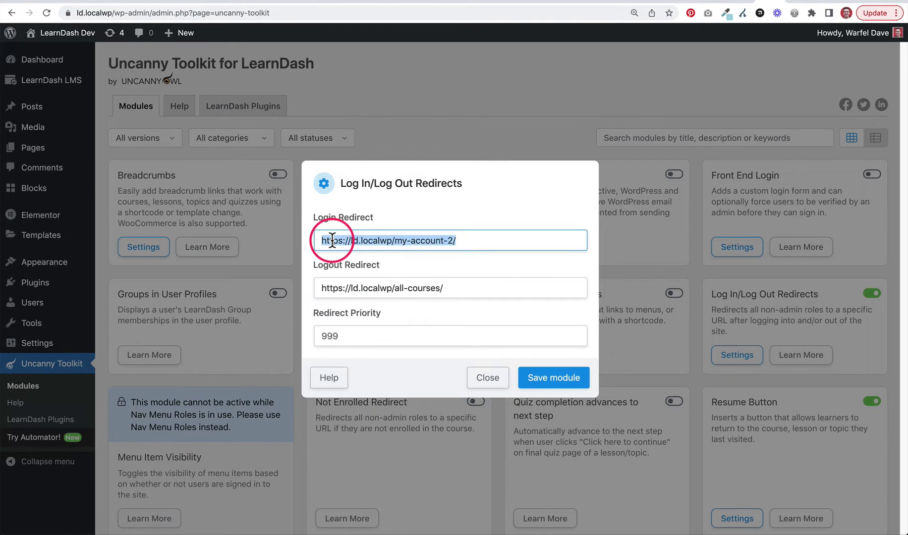
click(341, 241)
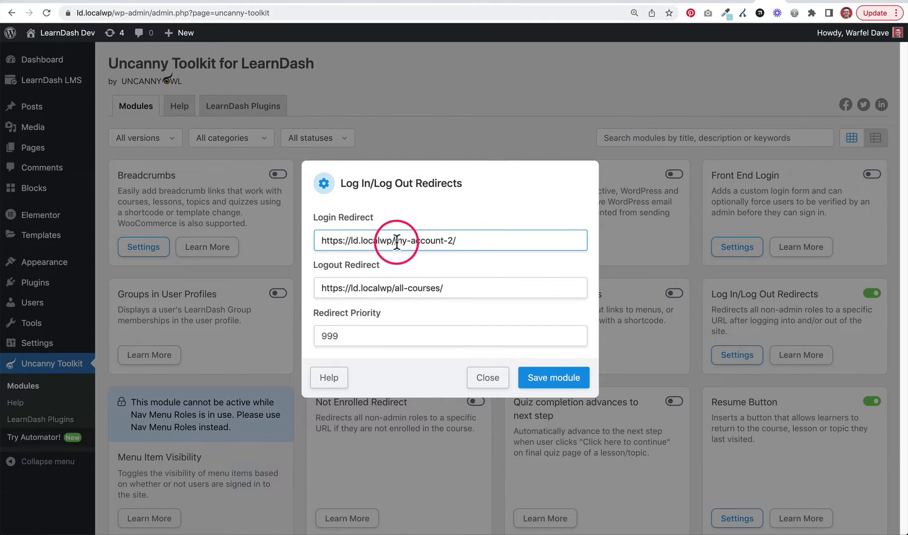
drag(394, 240, 453, 242)
click(472, 243)
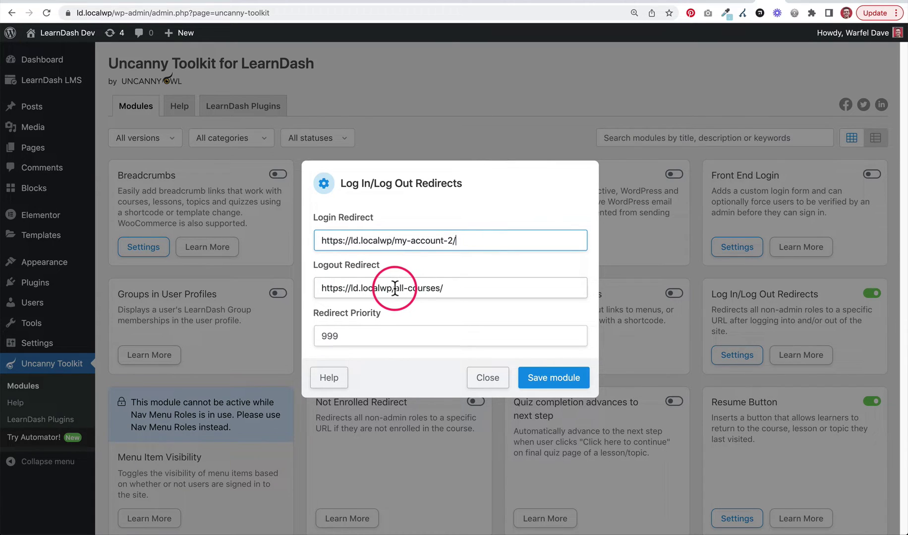
drag(396, 288, 443, 290)
click(444, 289)
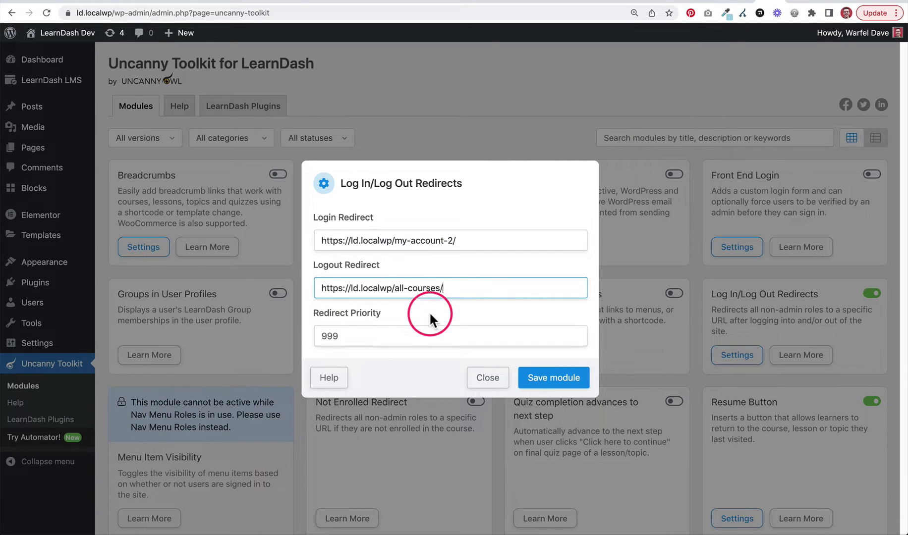
click(354, 331)
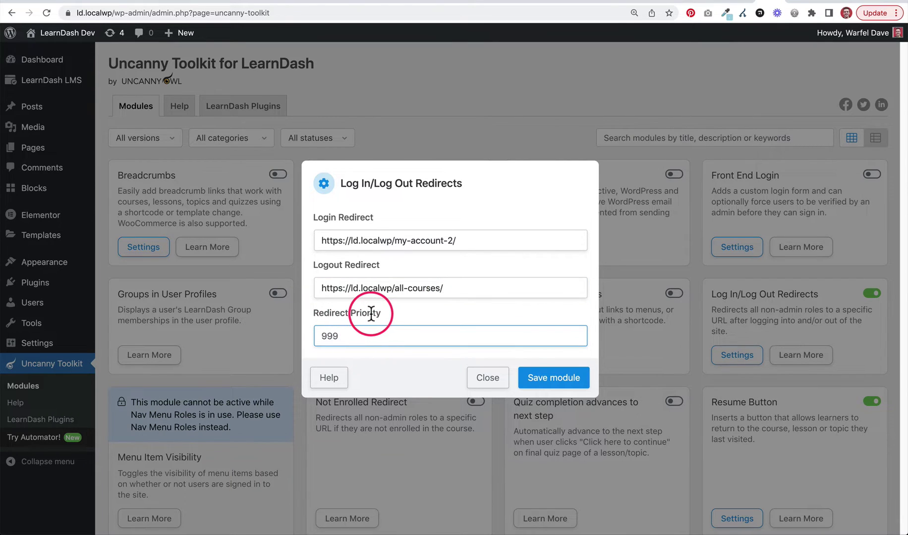
click(355, 313)
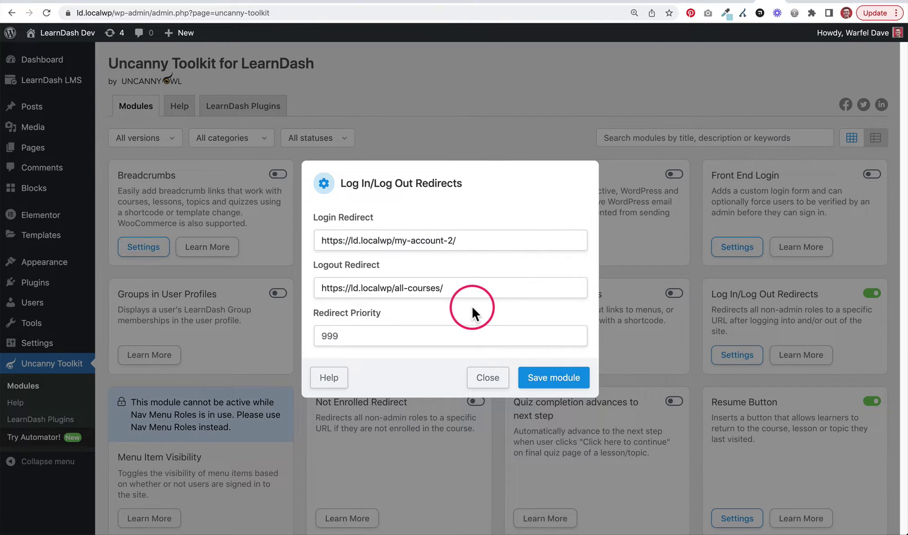
- Save the redirect module settings and close the settings panel
triple_click(453, 290)
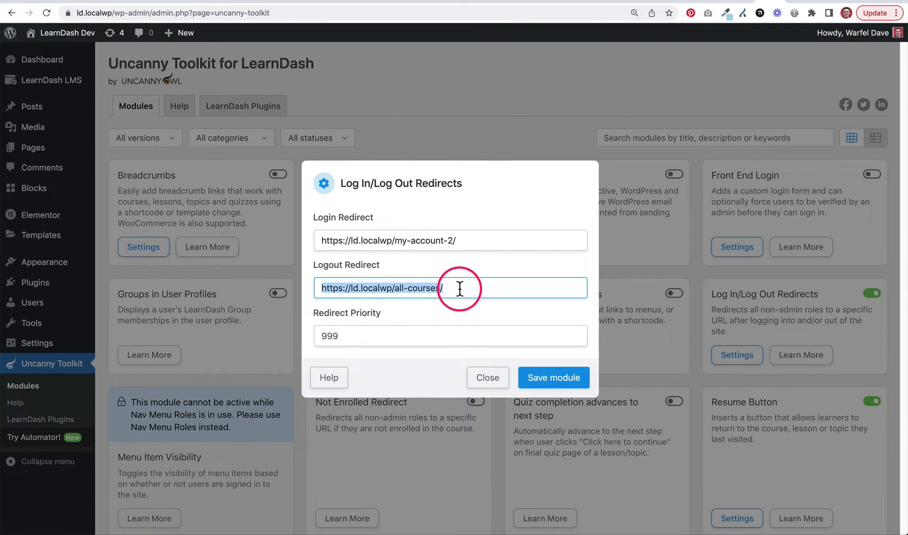
click(455, 268)
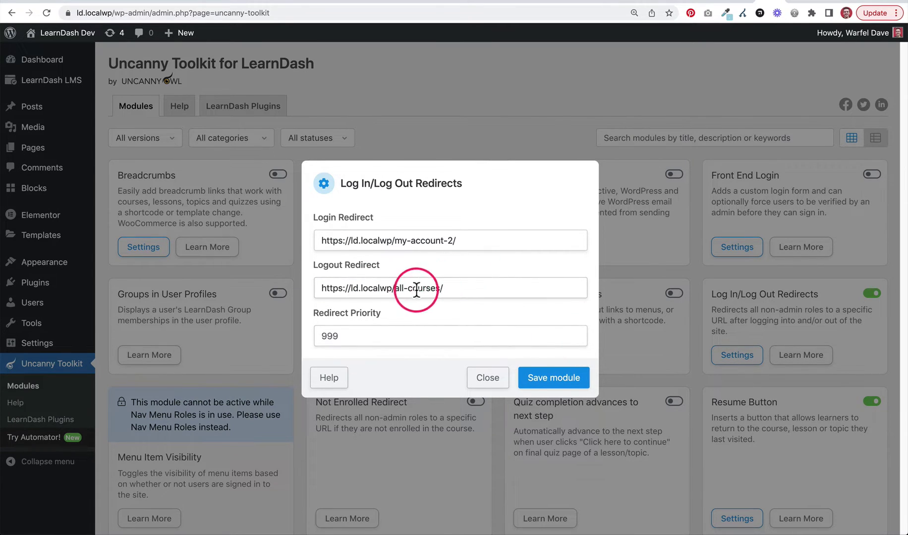
click(556, 384)
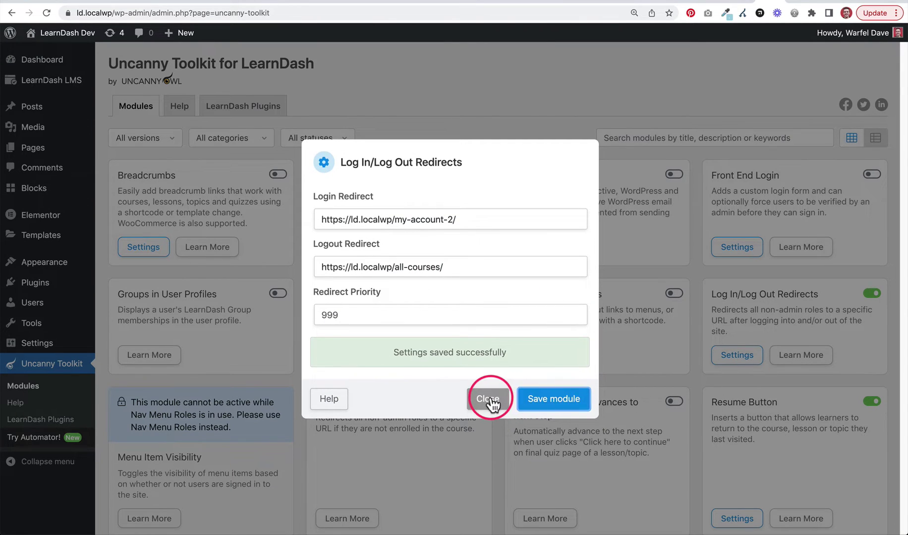
click(489, 400)
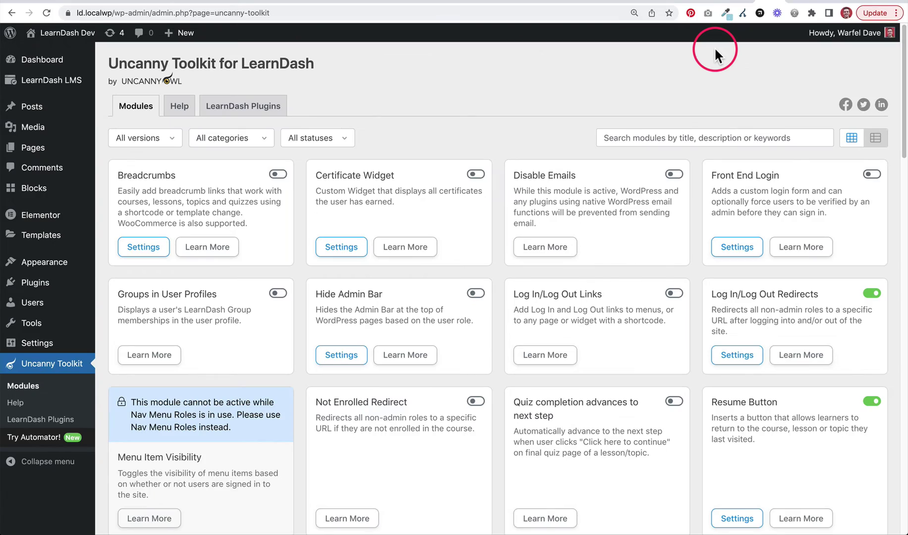
- Bring the incognito About Us window forward and reload the page
key(ctrl+Up)
click(382, 129)
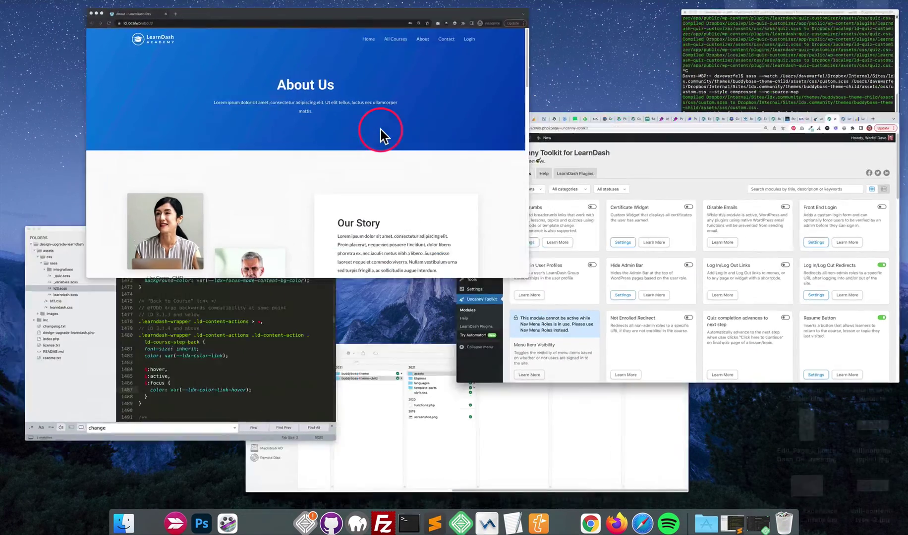
key(super+r)
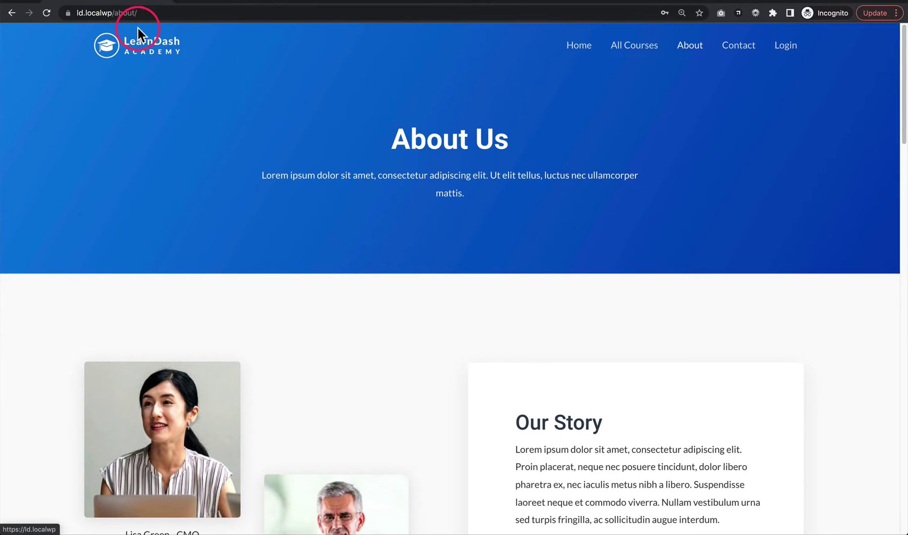
- Replace about/ with wp-login.php in the address to open the login page
click(182, 14)
click(182, 14)
key(alt+shift+Left)
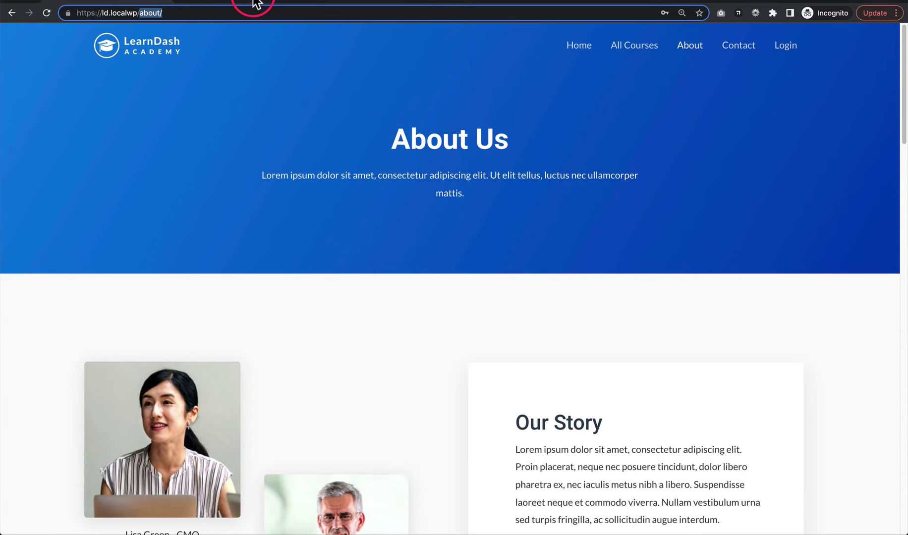
key(BackSpace)
text(wp-login.php)
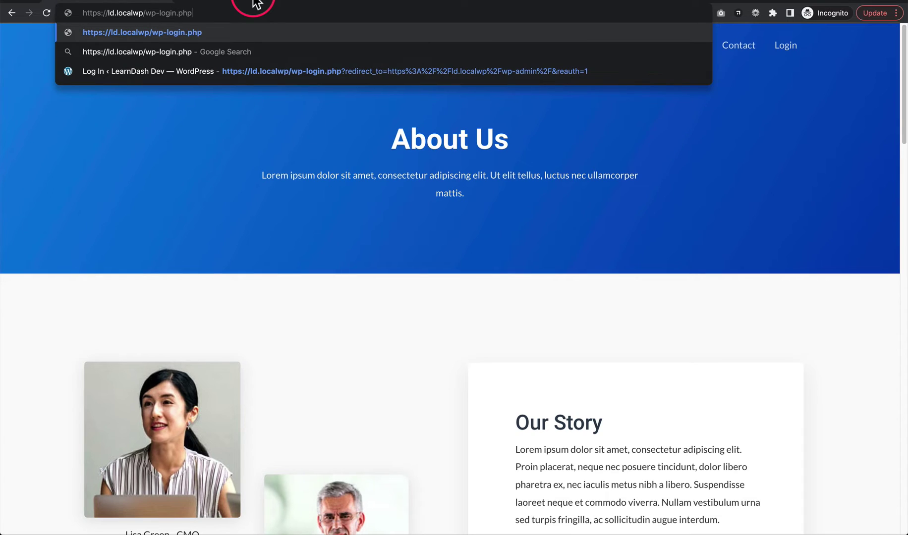
key(Return)
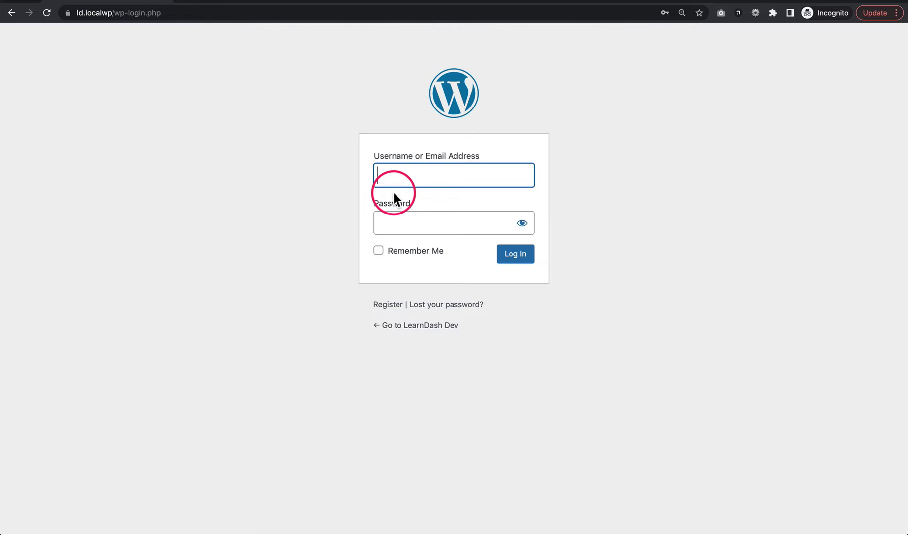
- Log in as 'subscriber' with its password, landing on the My Account page
text(subscriber)
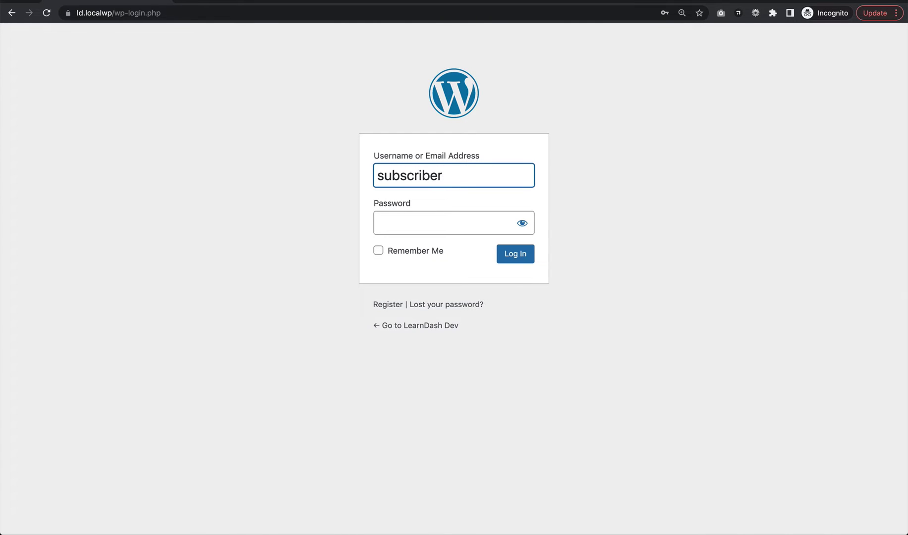
key(Tab)
text(subs)
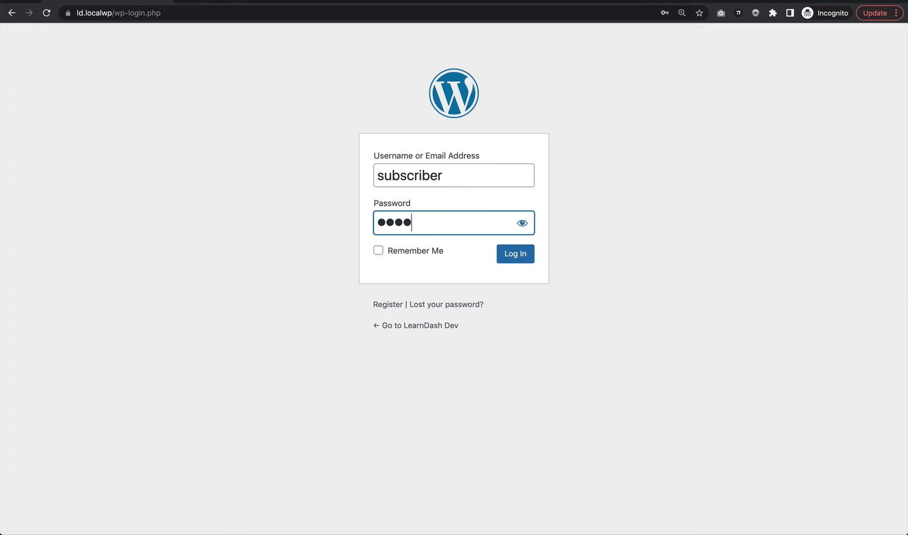
key(Return)
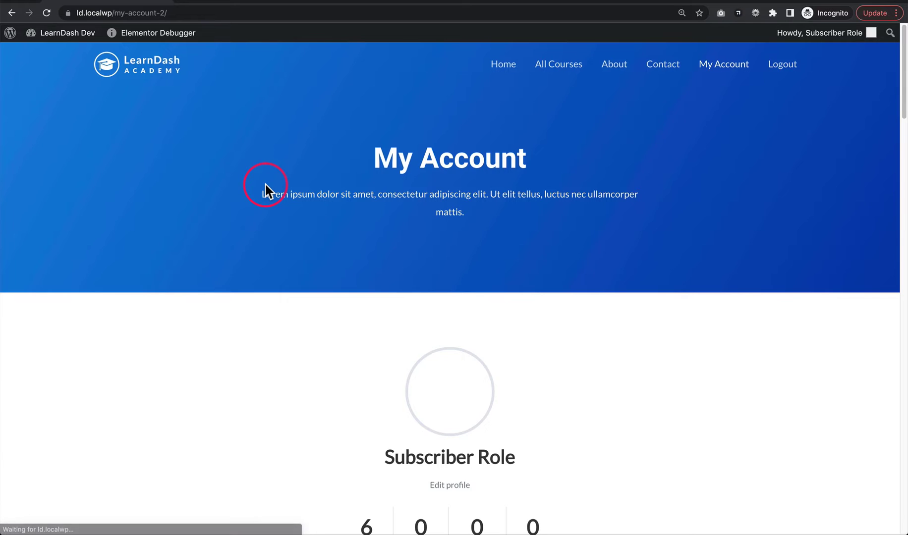
- Confirm the address shows my-account-2 and scroll through the My Account page
click(174, 12)
click(185, 13)
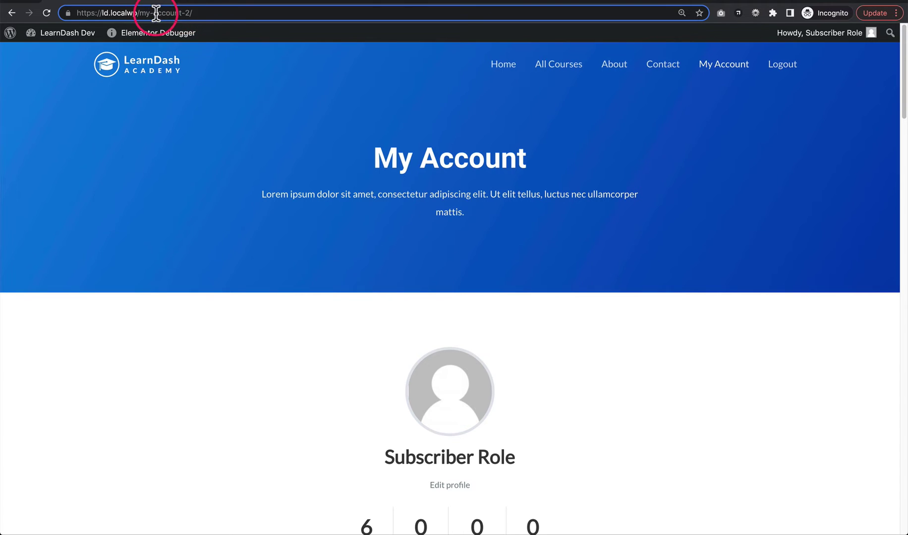
click(437, 160)
scroll(437, 160, down, 8)
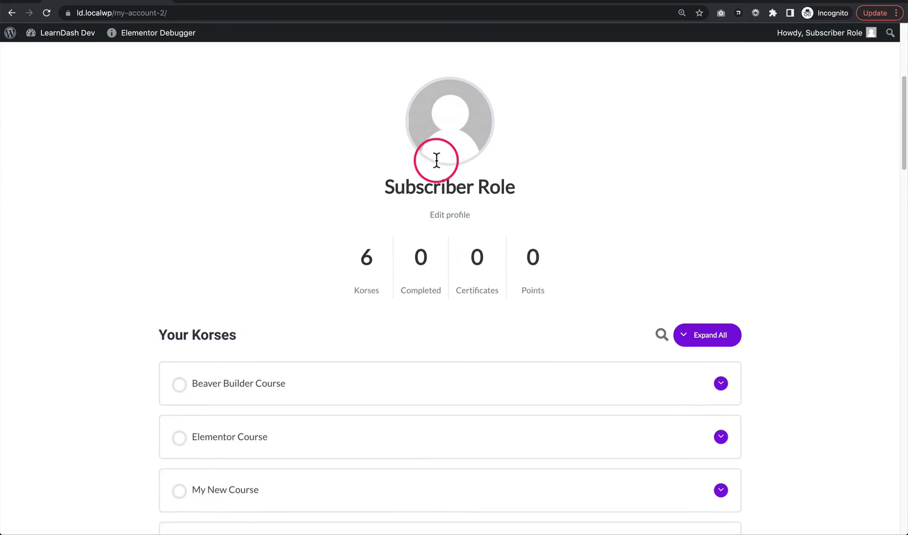
scroll(436, 160, up, 8)
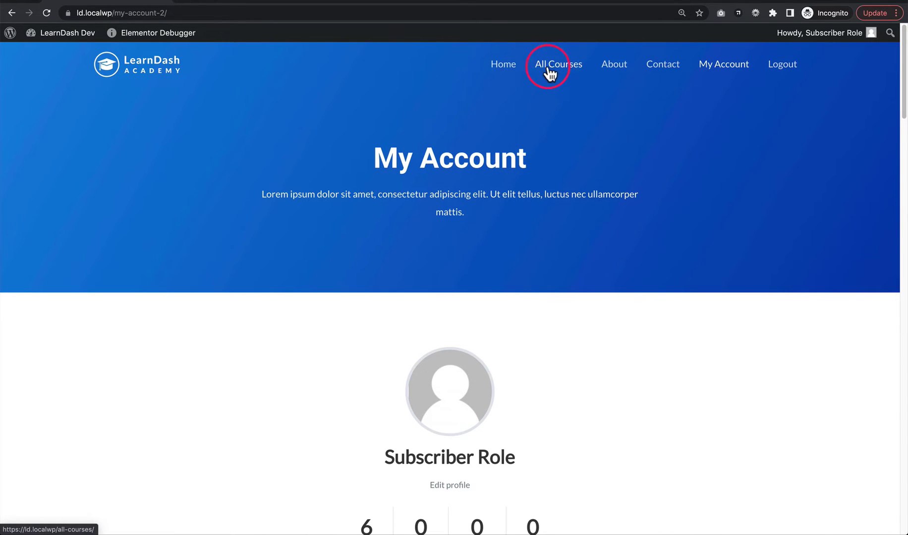
- Log the subscriber out and check that the All Courses page appears
click(785, 75)
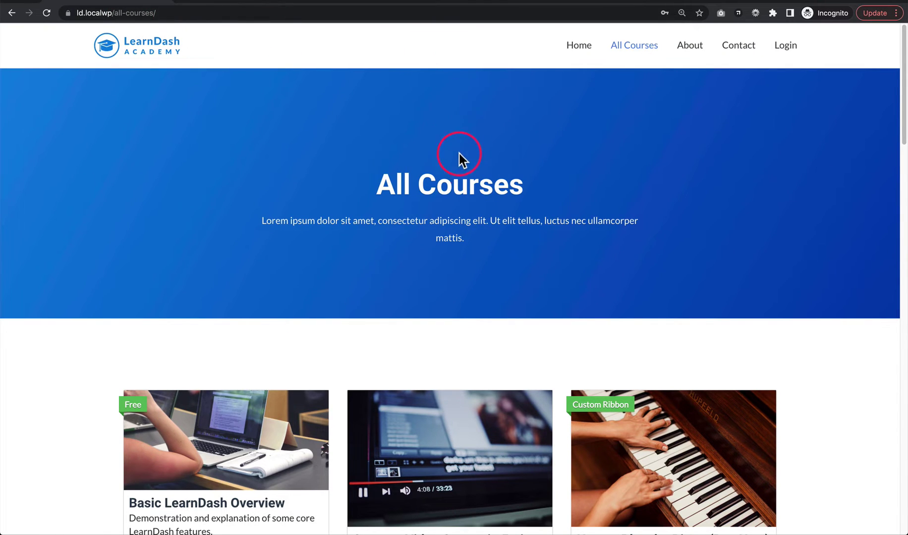
drag(399, 178, 510, 208)
click(510, 209)
- Log in as 'subscriber' through the front-end login popup
click(784, 46)
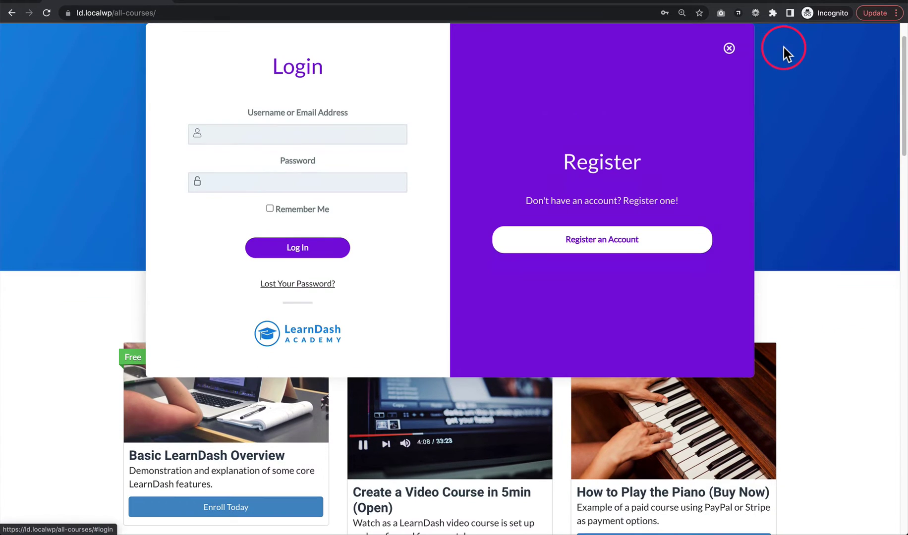
click(264, 134)
text(subscriber)
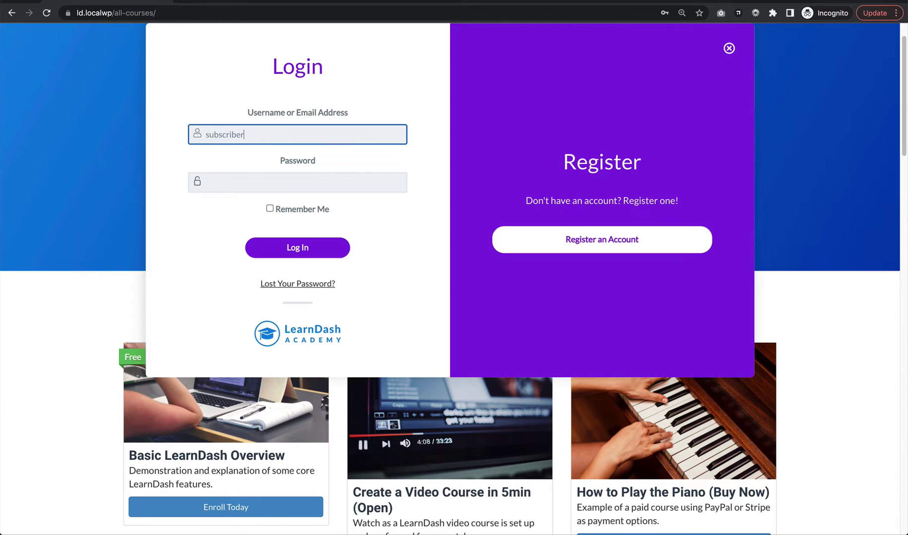
key(Tab)
text(••••)
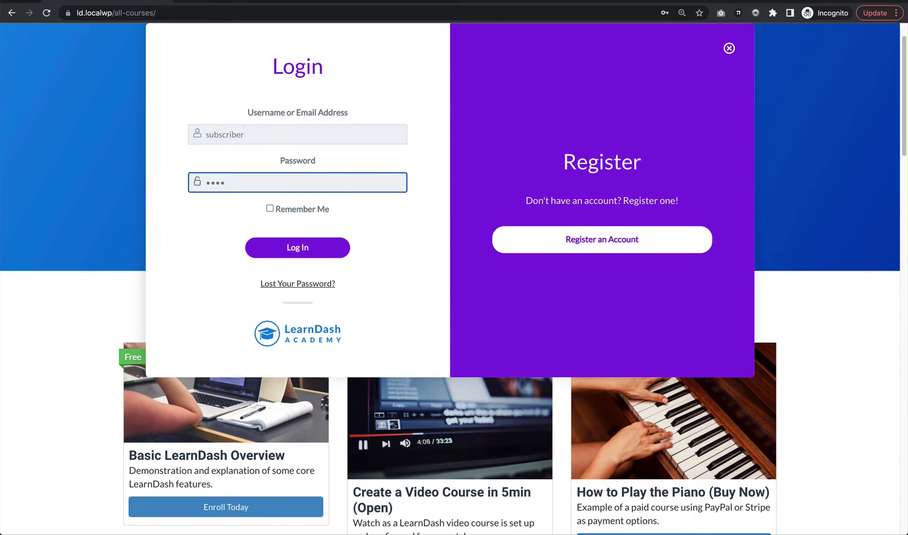
key(Return)
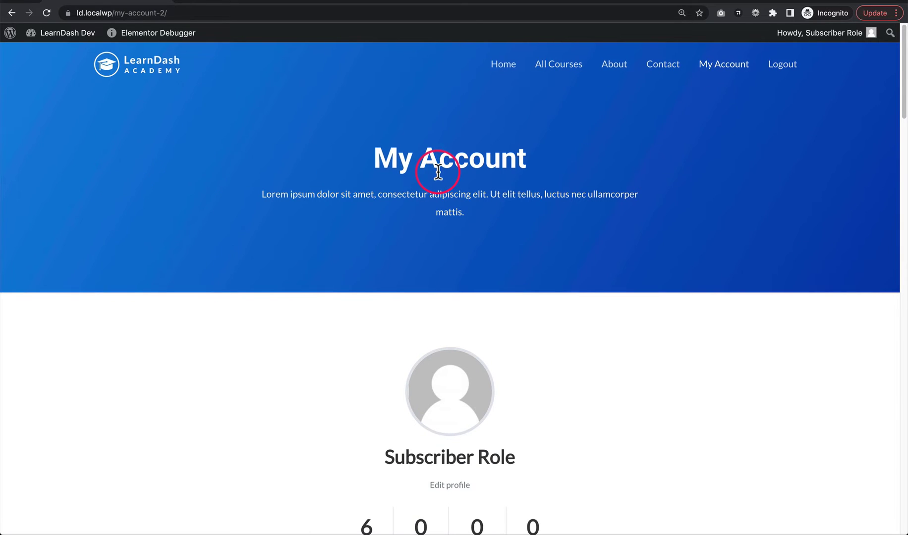
- Log the subscriber out again and check the All Courses heading
click(784, 67)
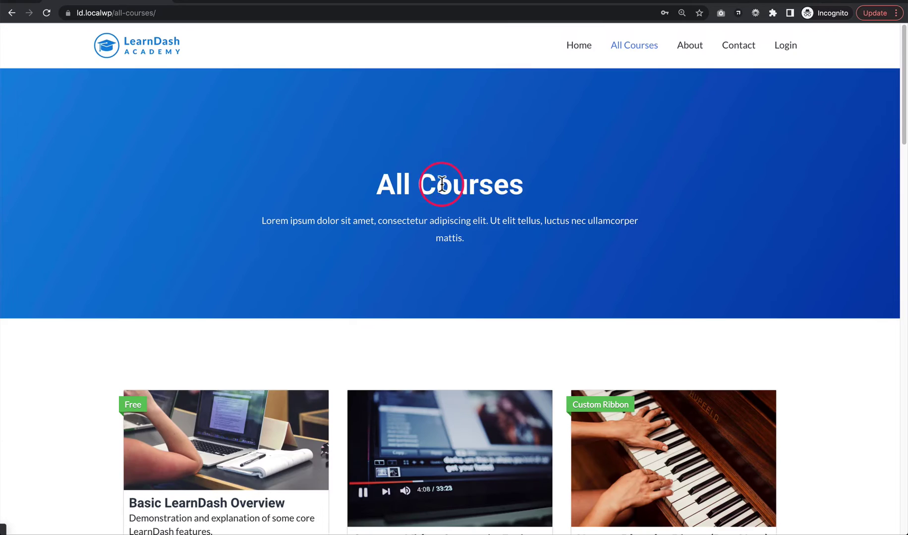
drag(397, 183, 515, 229)
click(419, 197)
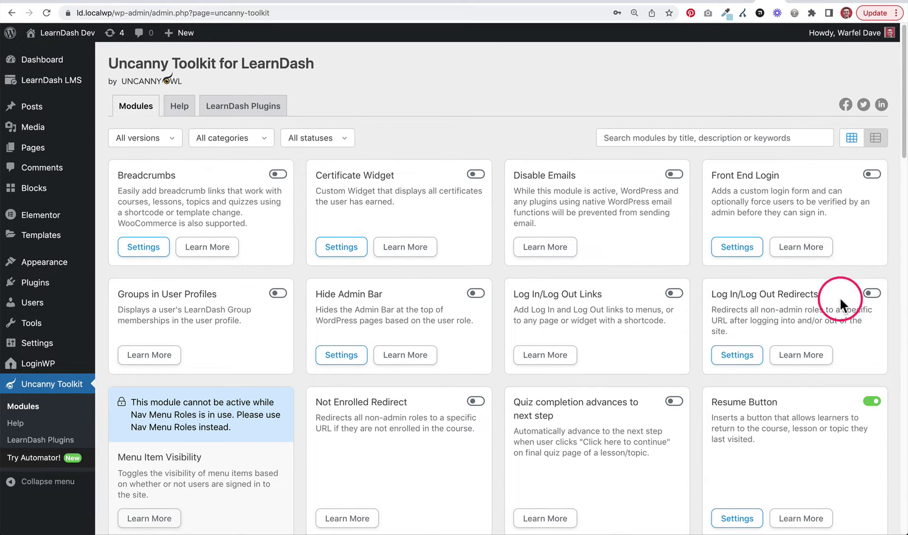
- Go to LoginWP > Redirections from the admin sidebar
mouse_move(61, 347)
mouse_move(49, 365)
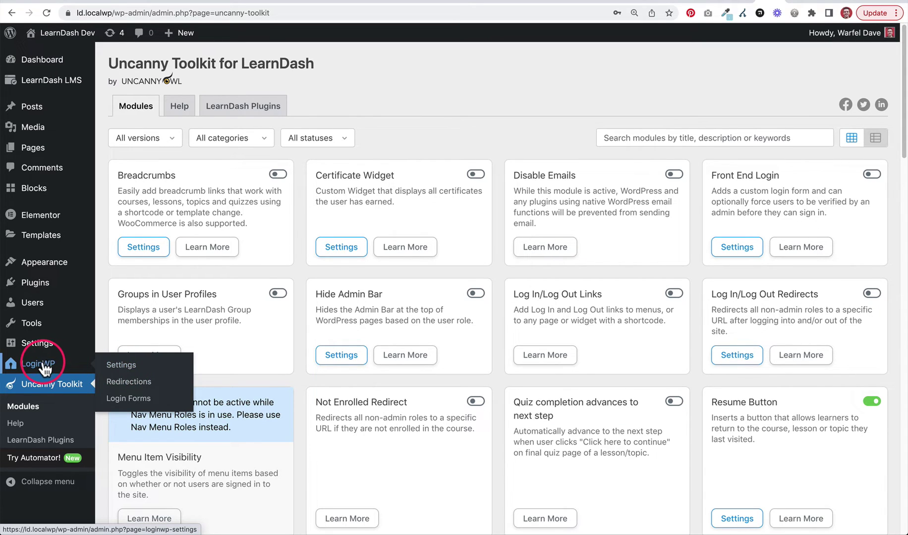
click(140, 387)
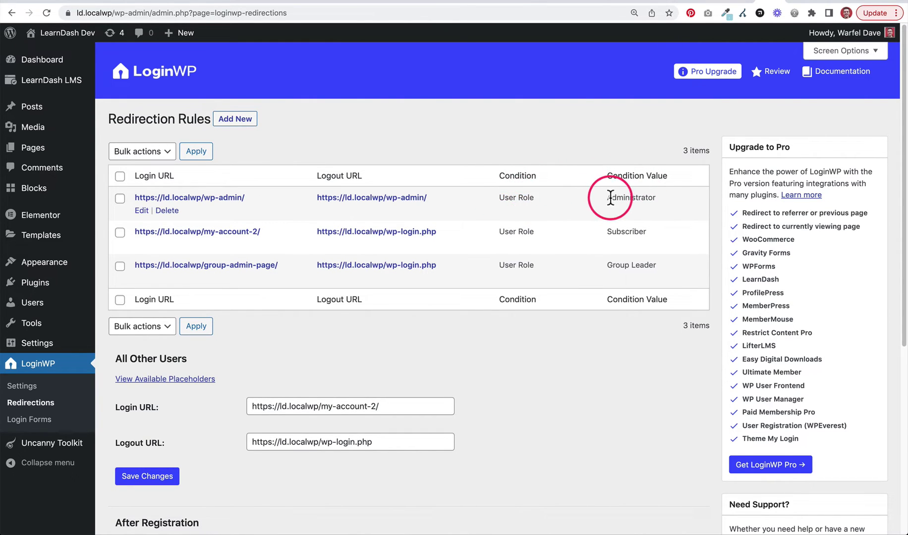
drag(605, 197, 651, 198)
click(650, 198)
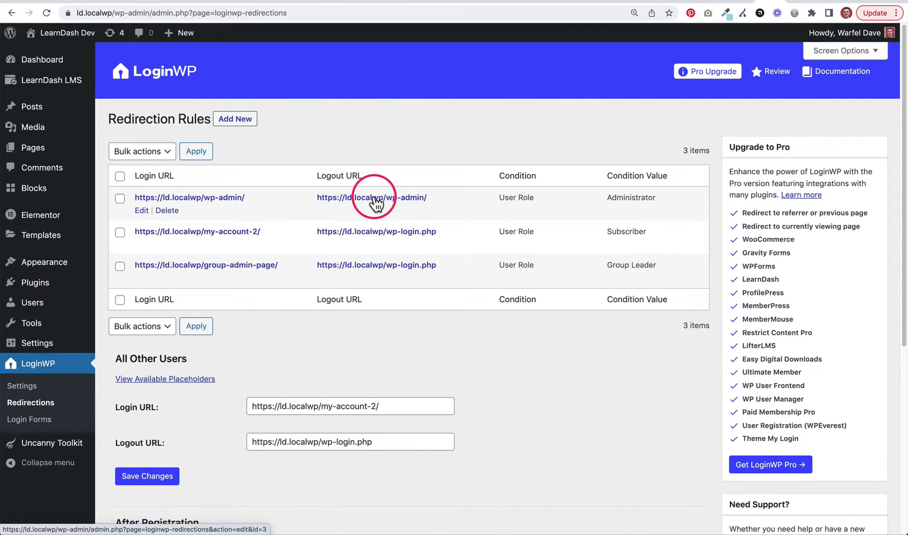
double_click(617, 231)
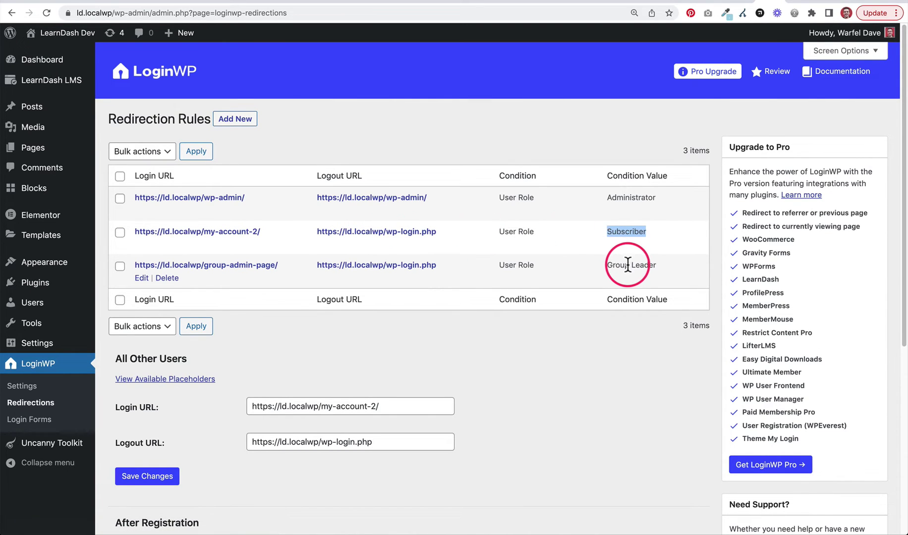
drag(608, 265, 656, 267)
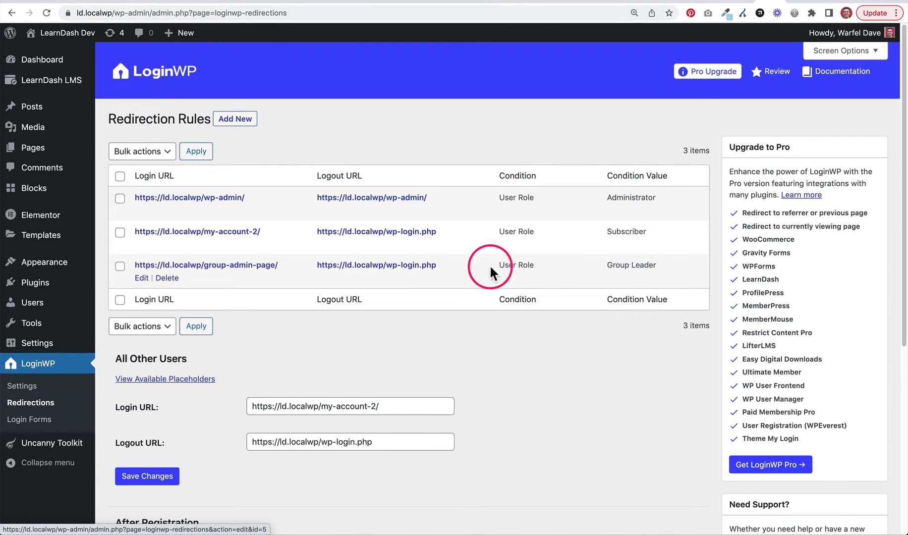
click(243, 122)
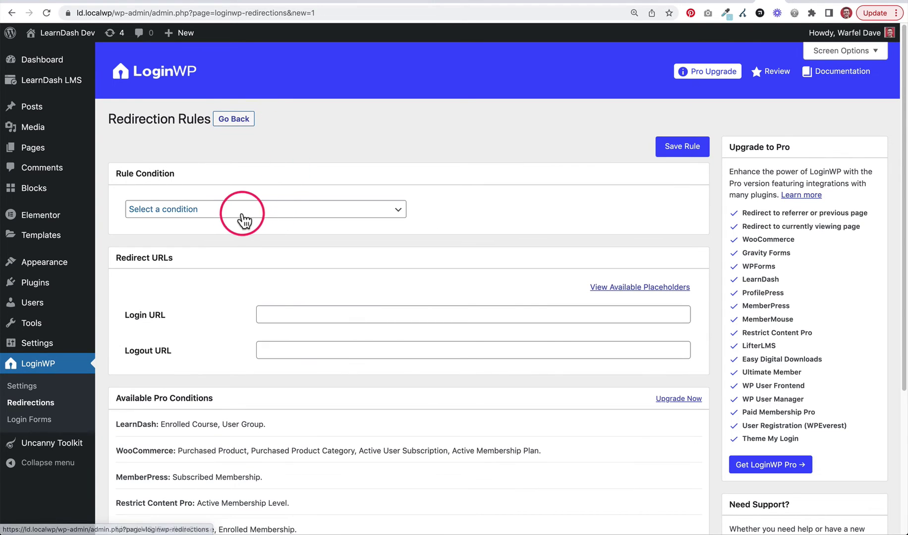
click(255, 211)
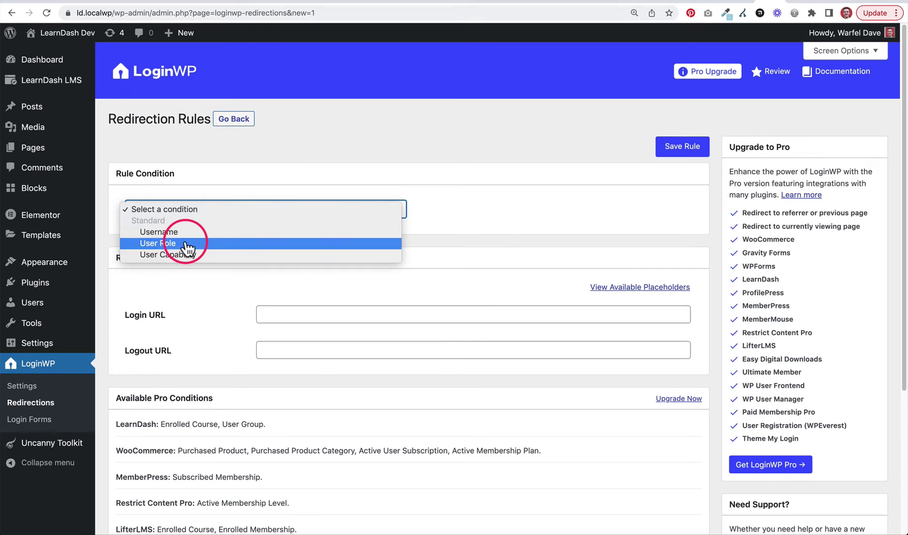
click(185, 245)
click(454, 209)
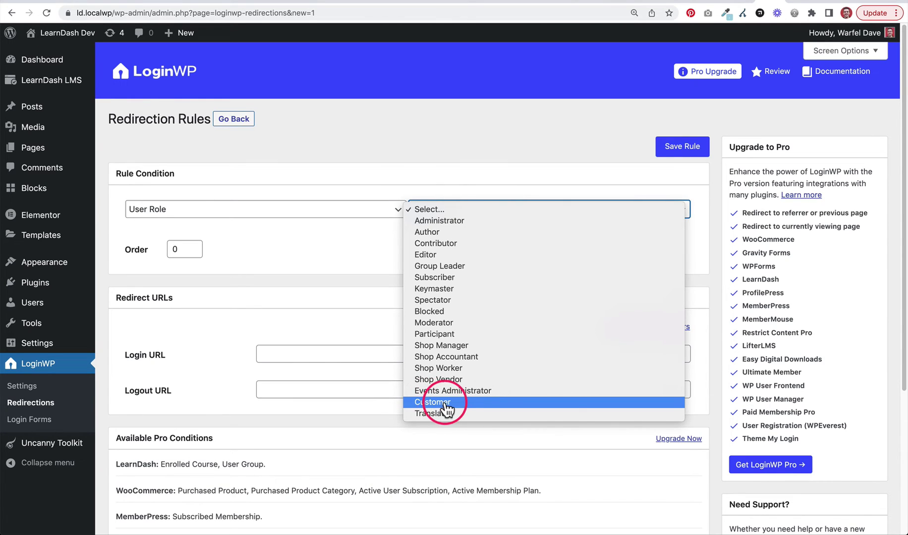
click(359, 145)
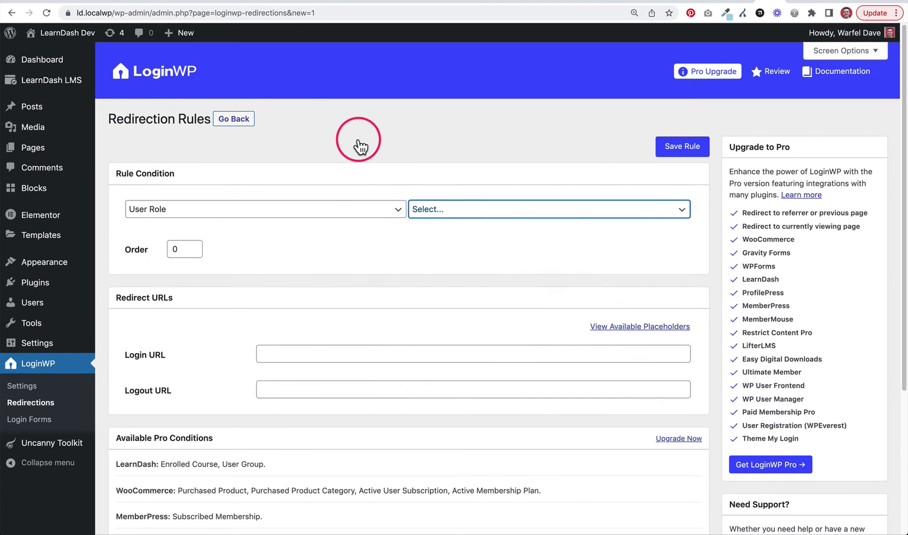
scroll(208, 293, down, 1)
click(276, 332)
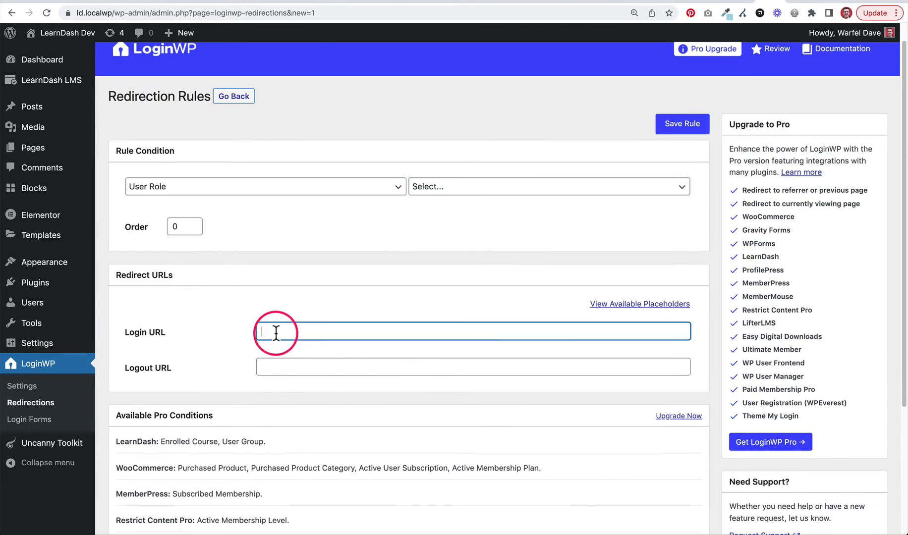
click(298, 303)
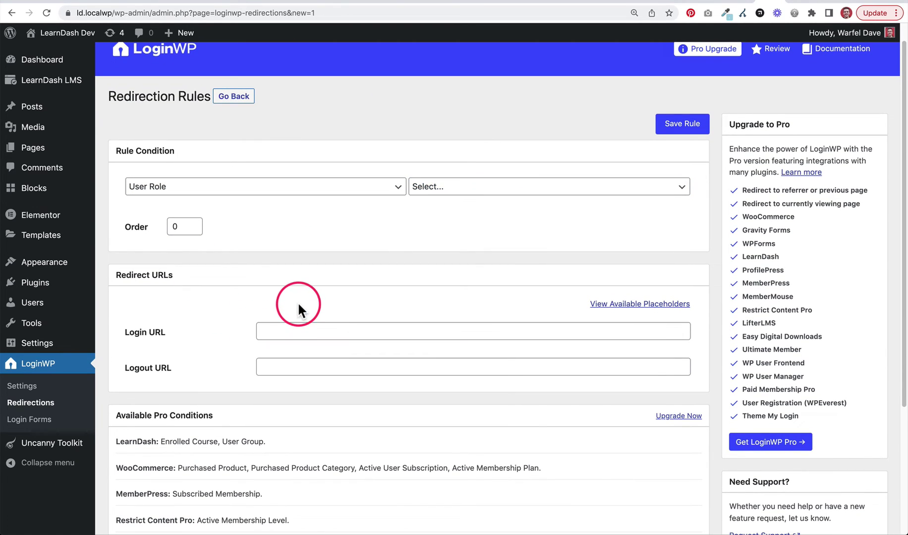
click(286, 375)
click(237, 362)
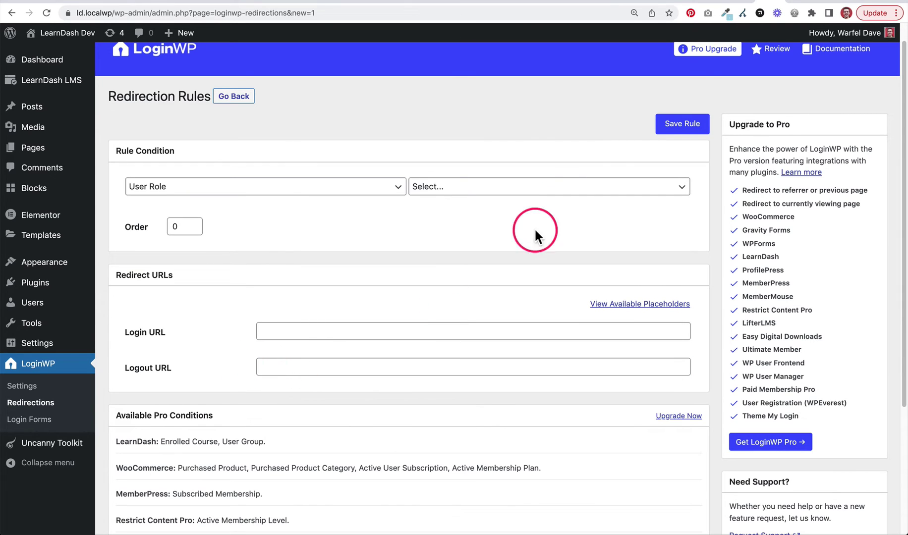
click(350, 192)
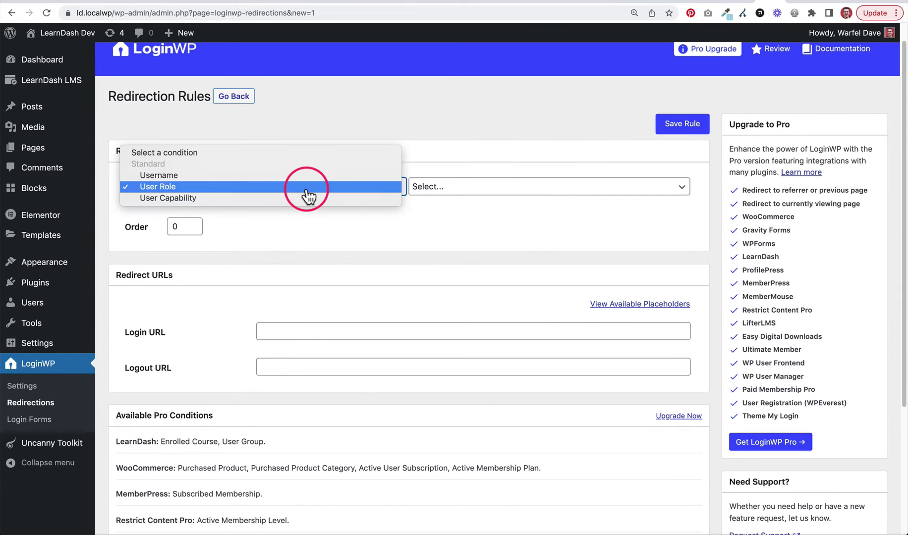
click(163, 176)
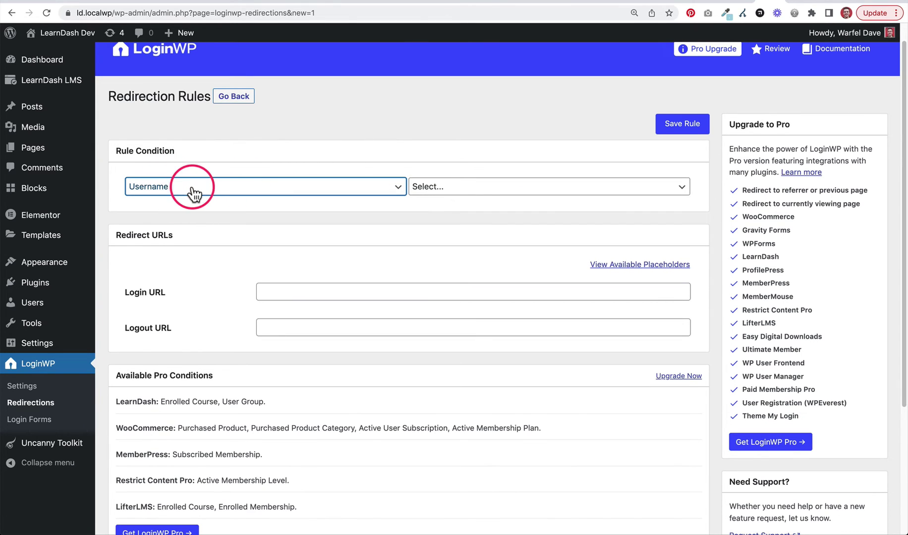
click(148, 186)
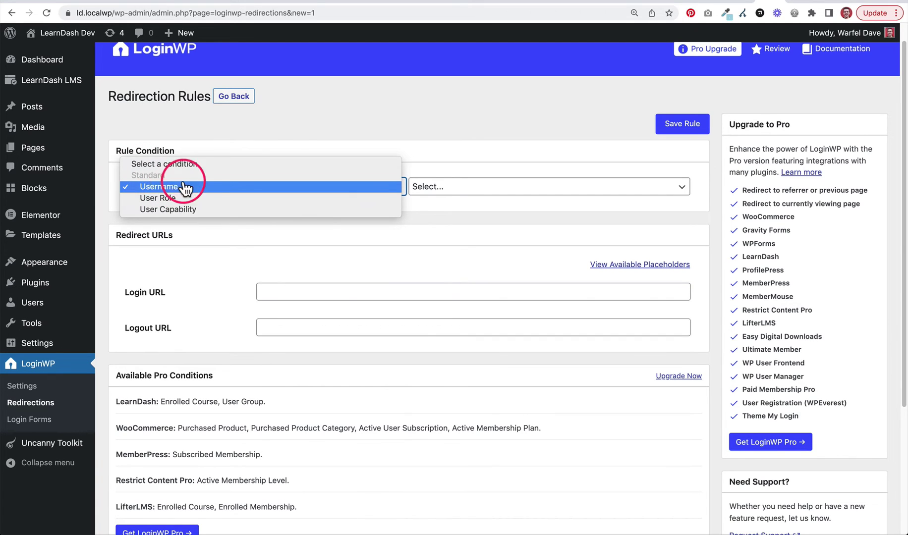
click(350, 126)
click(448, 191)
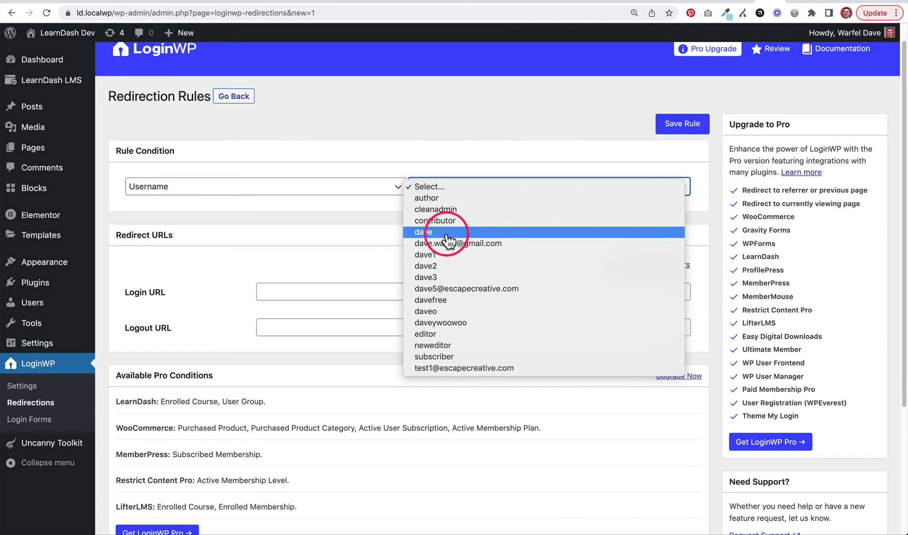
click(366, 133)
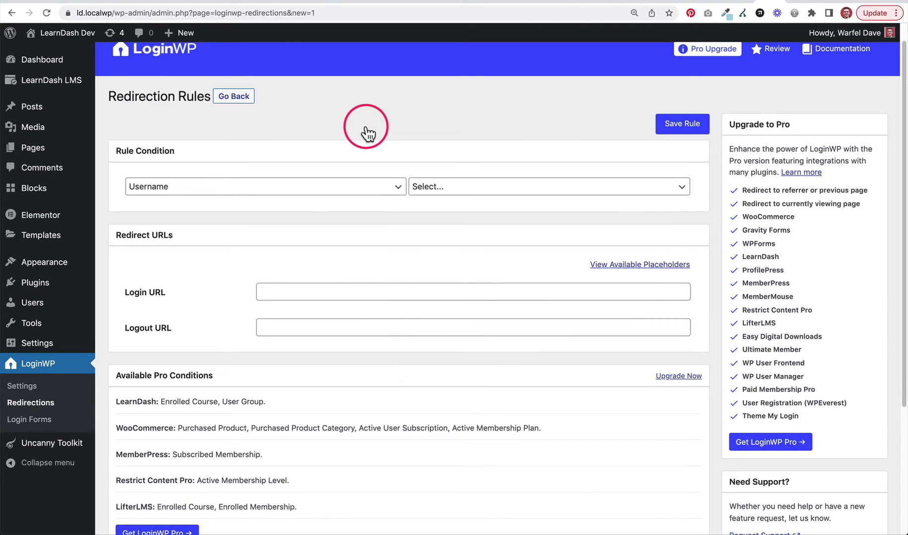
scroll(367, 133, up, 1)
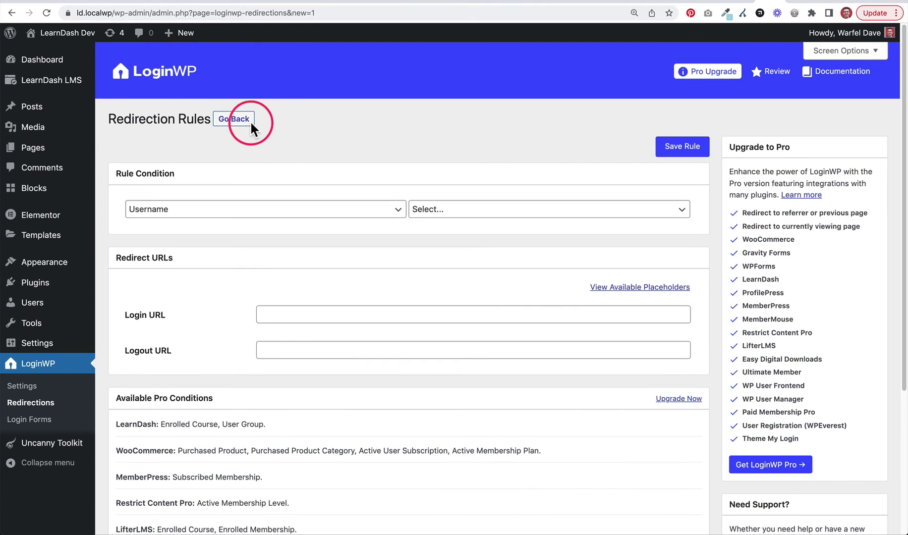
click(235, 124)
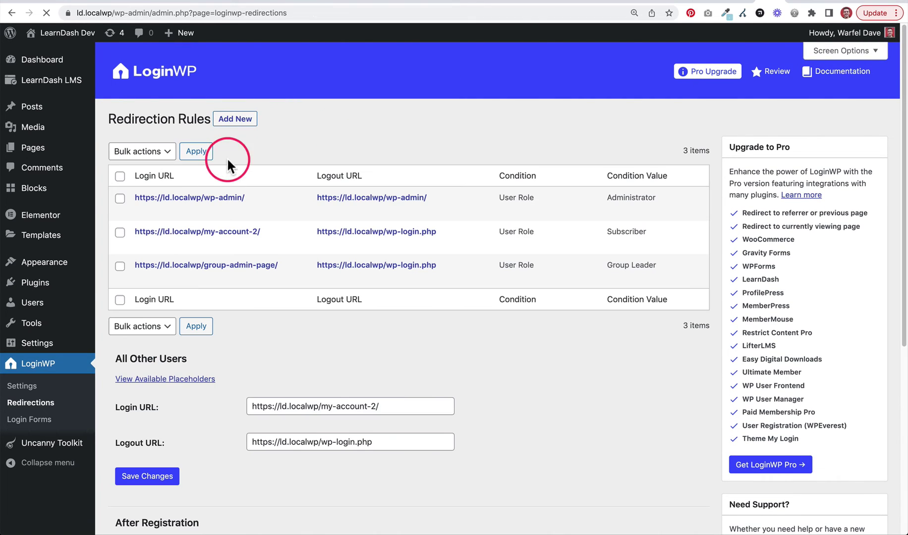
- Review the All Other Users section and the Subscriber rule's role value
scroll(288, 171, down, 1)
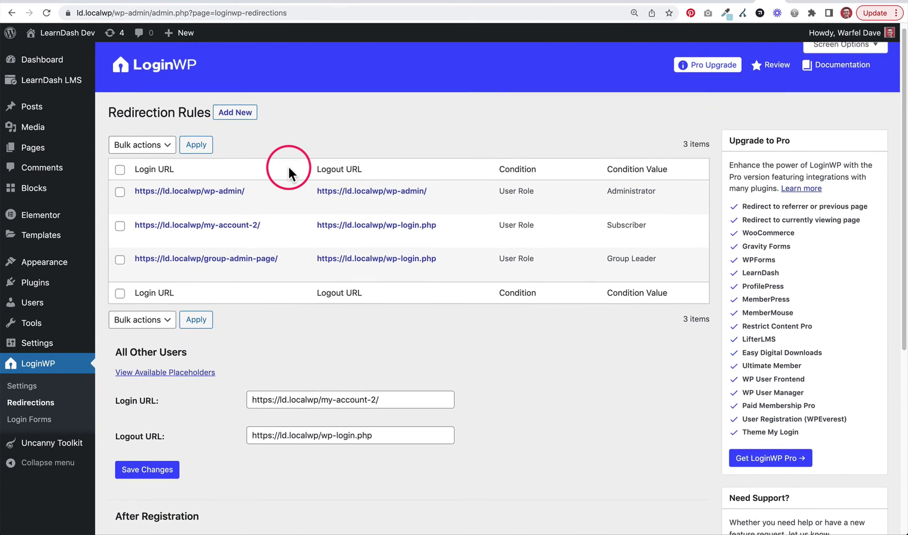
drag(126, 353, 195, 350)
click(201, 347)
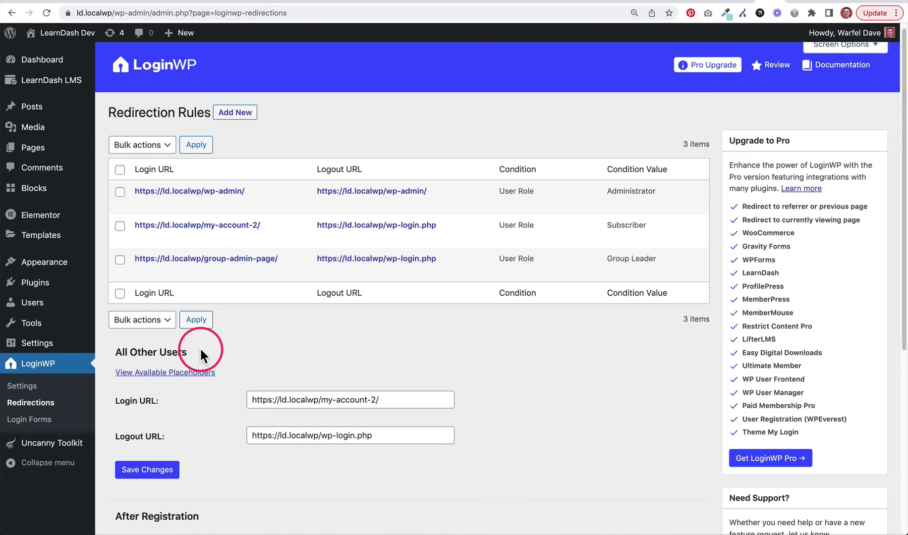
mouse_move(610, 225)
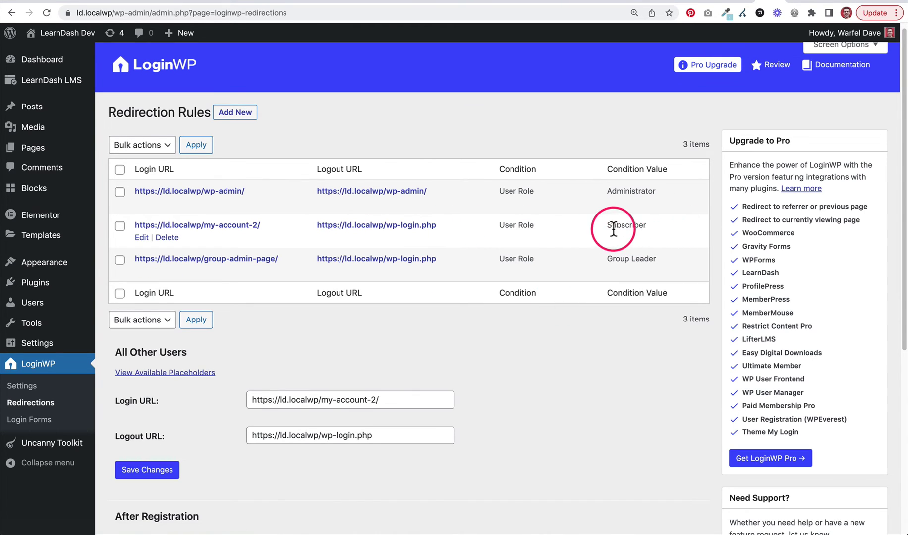
drag(645, 227, 610, 226)
click(611, 227)
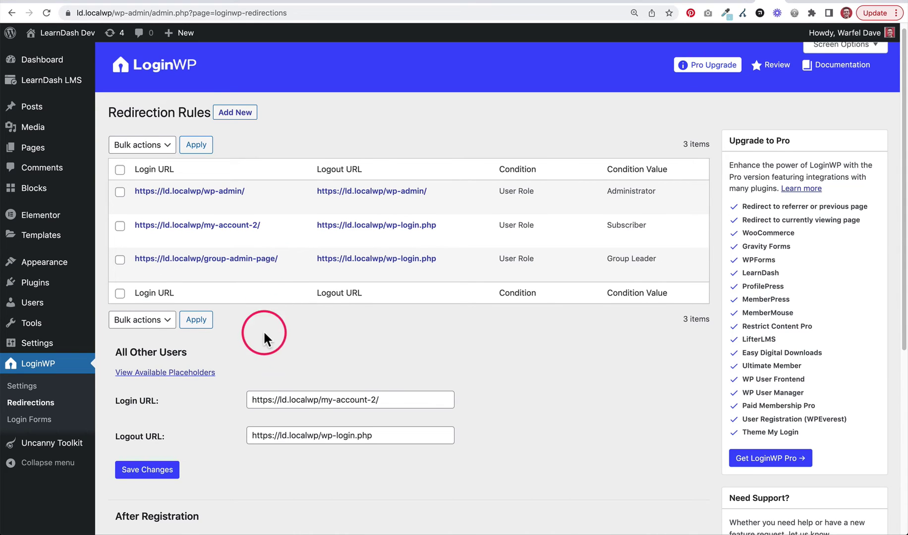
- Review the default Login and Logout URLs for All Other Users
scroll(233, 355, down, 1)
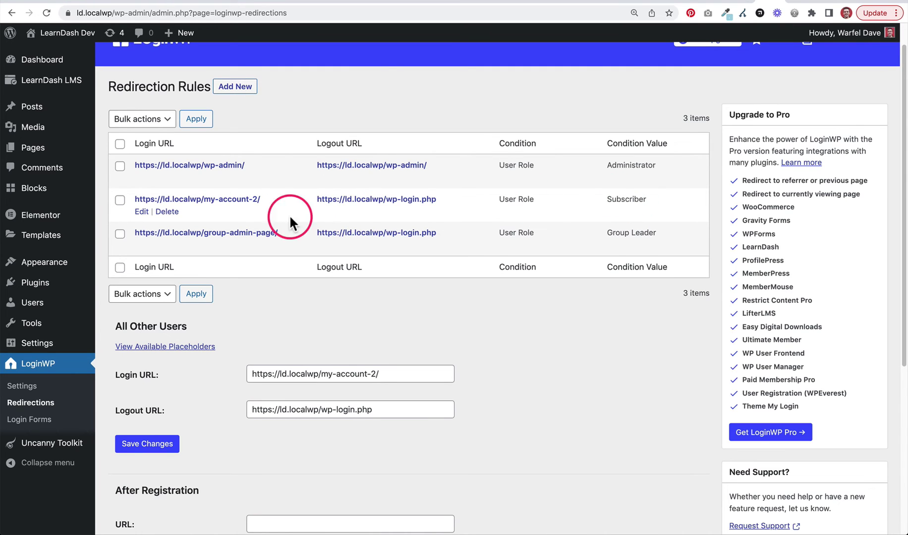
triple_click(294, 375)
triple_click(333, 406)
click(524, 383)
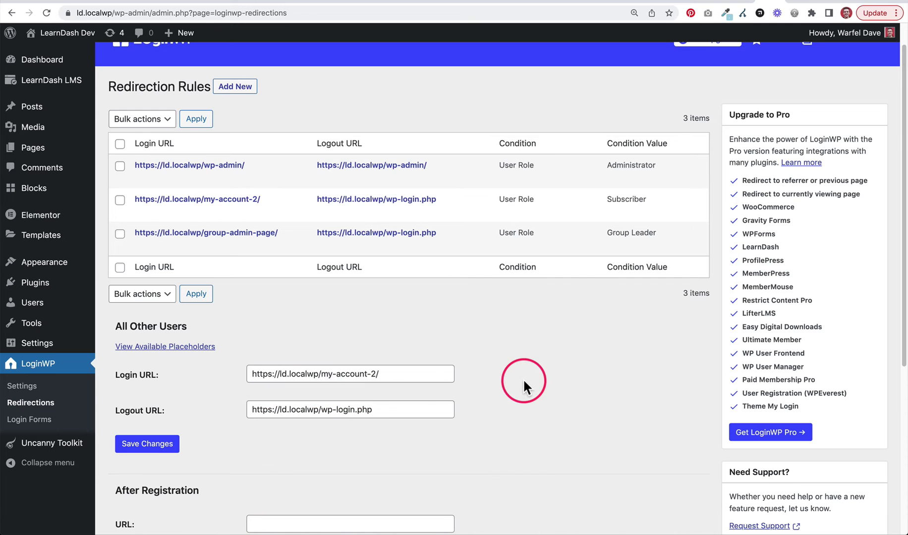
scroll(215, 360, down, 1)
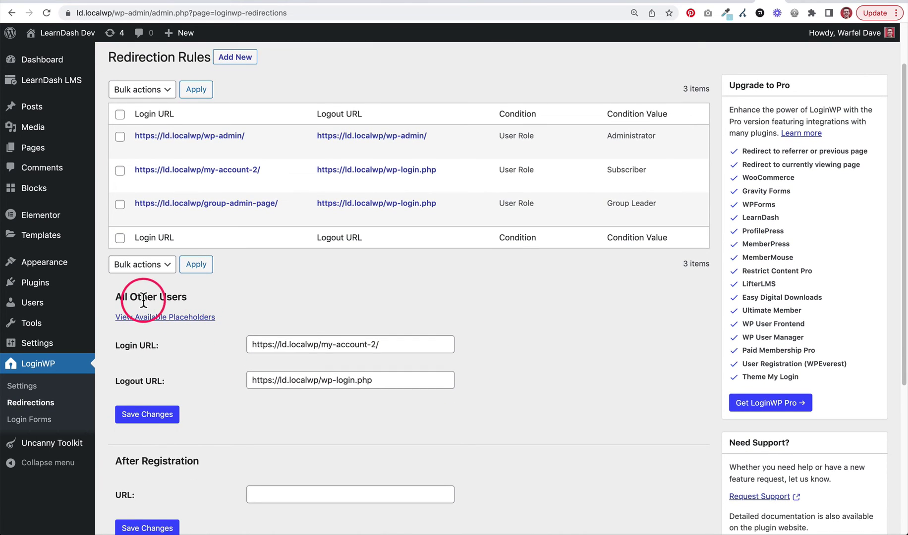
scroll(225, 345, up, 2)
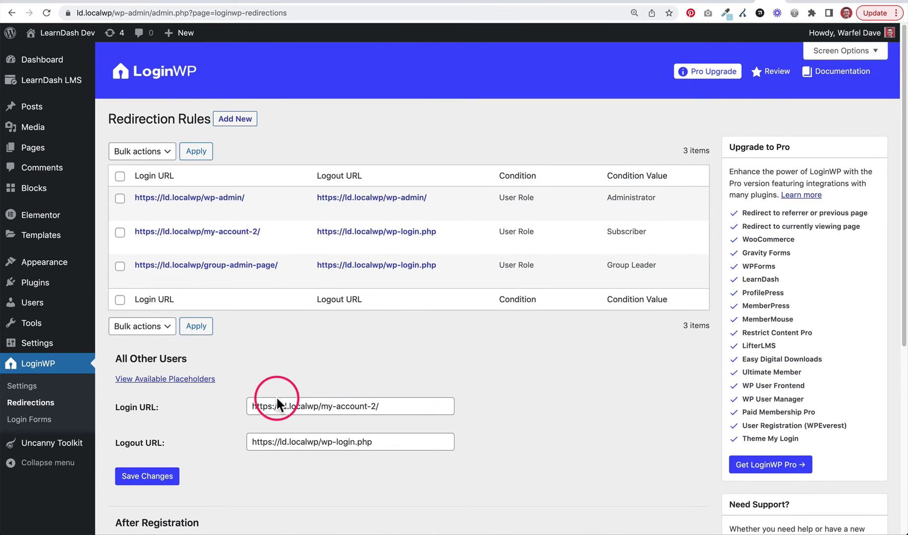
drag(257, 406, 384, 407)
click(461, 393)
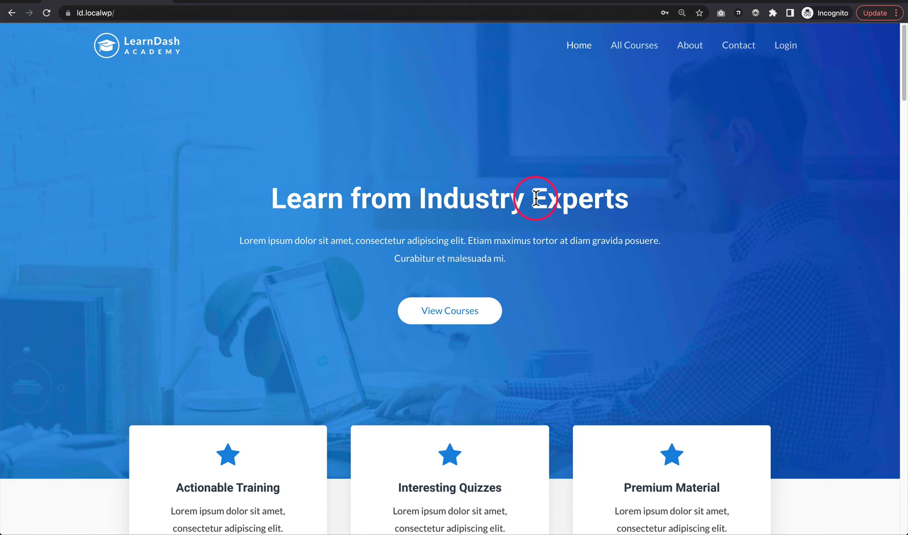
- Load ld.localwp/wp-login.php in the incognito window
click(375, 11)
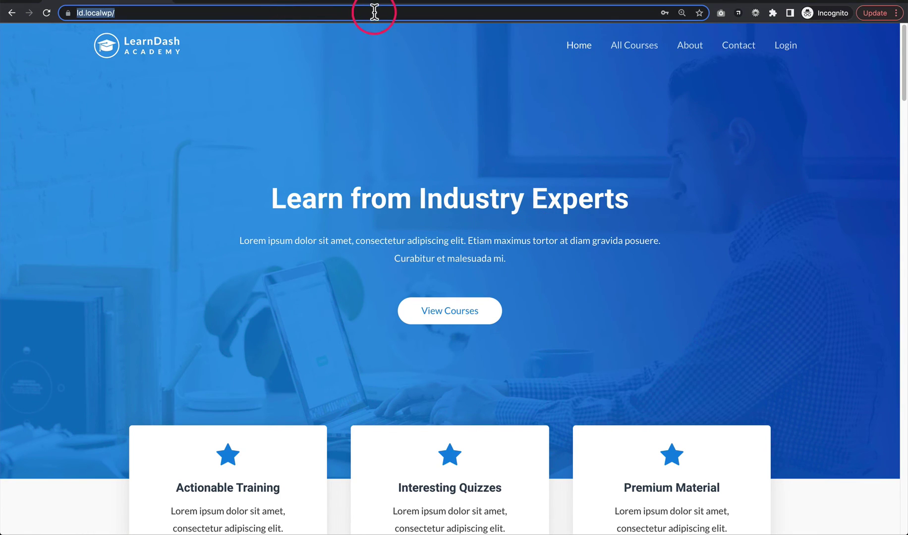
key(Right)
key(BackSpace)
text(/wp-)
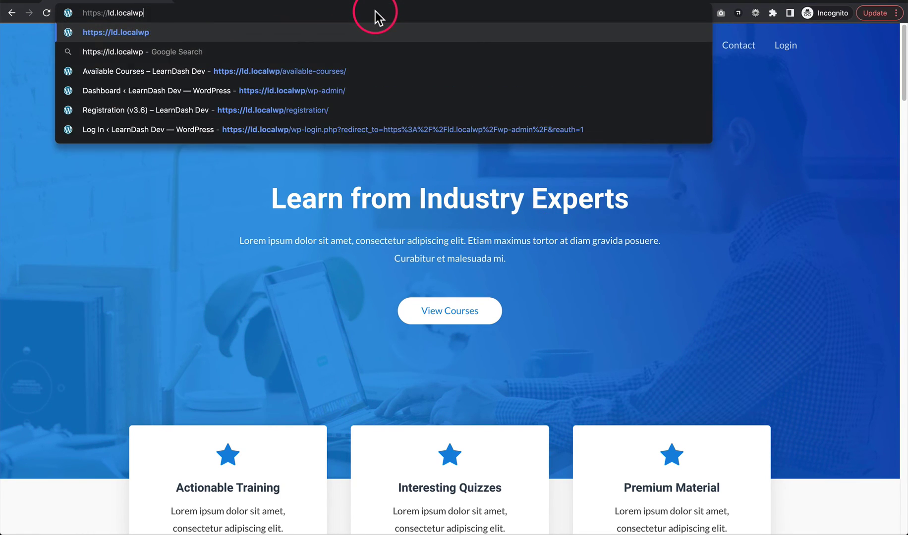
text(login.php)
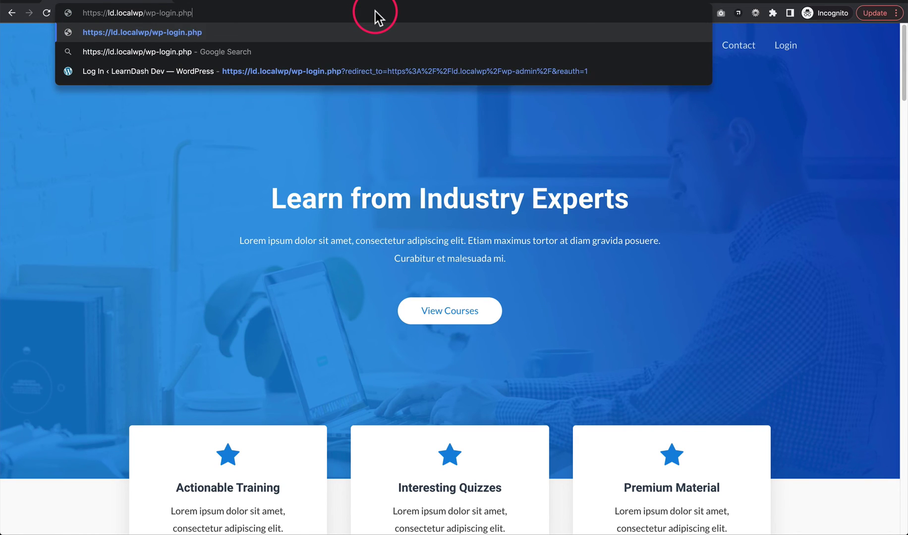
key(Return)
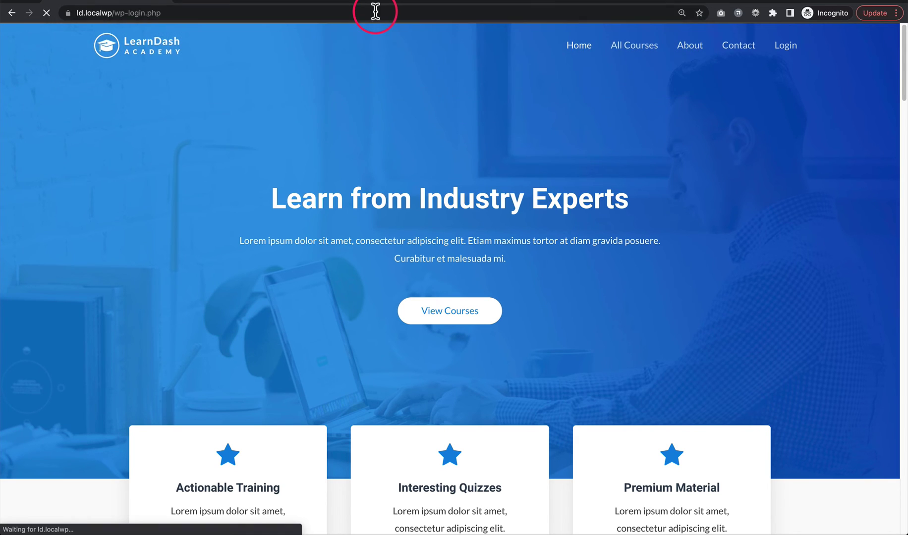
- Sign in as 'subscriber' with its password, reach My Account, then log out
text(subscriber)
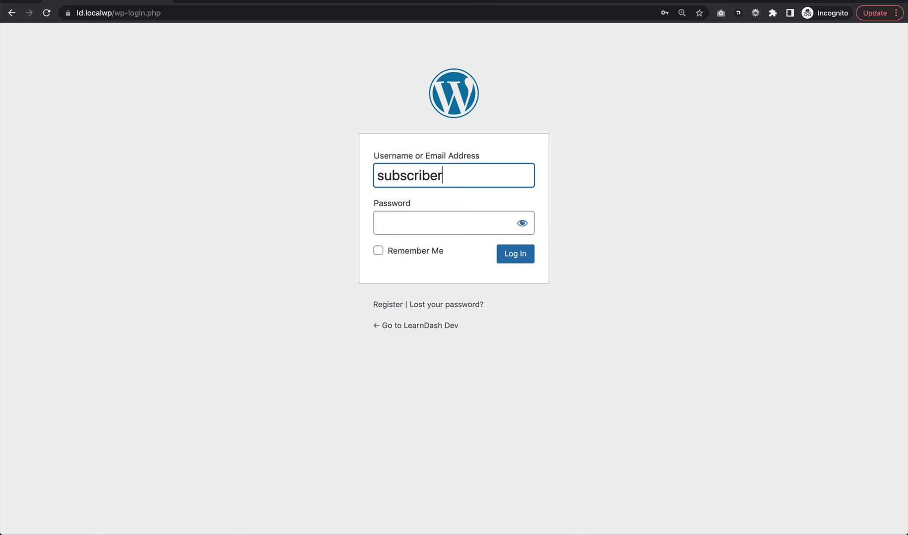
key(Tab)
text(t)
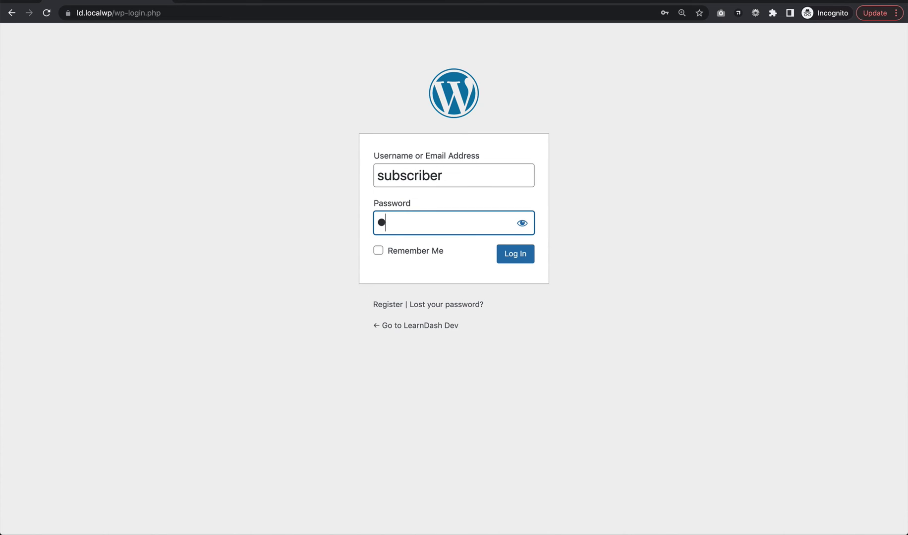
text(est)
key(Return)
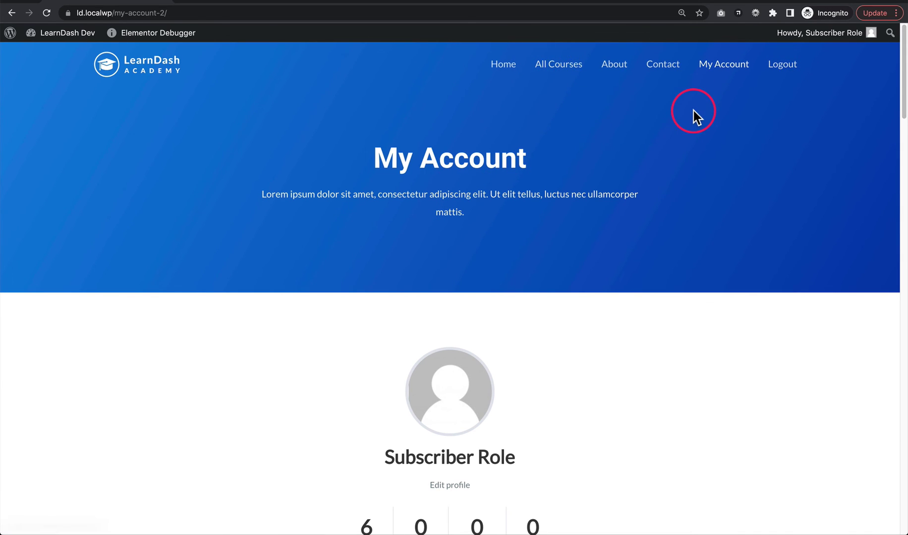
click(782, 65)
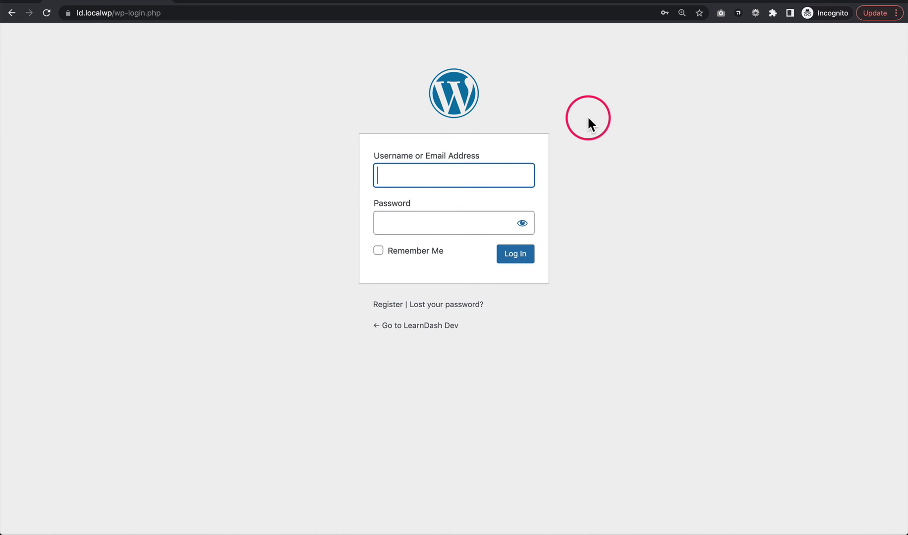
- Log in on wp-login.php as 'editor' with the editor password
text(group)
key(BackSpace)
key(BackSpace)
key(BackSpace)
key(BackSpace)
key(BackSpace)
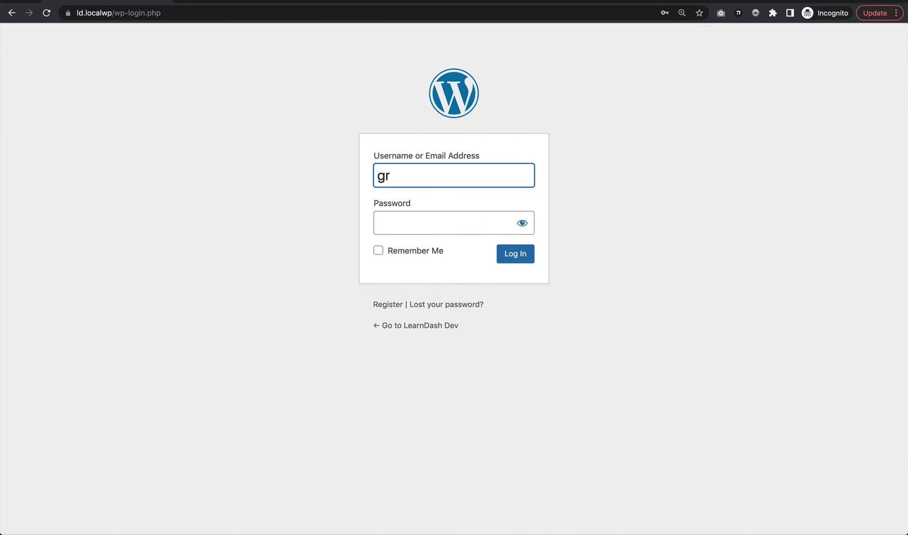
text(editor)
key(Tab)
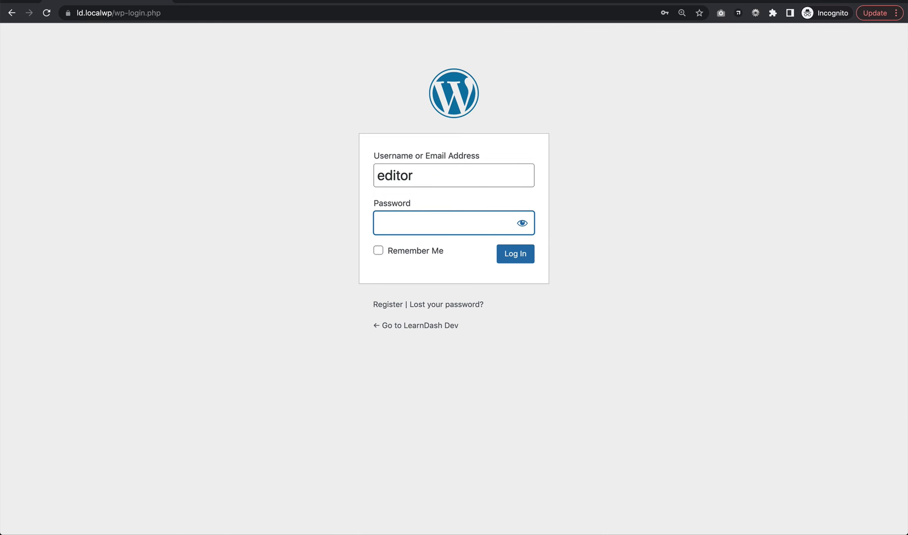
text(edit)
key(Return)
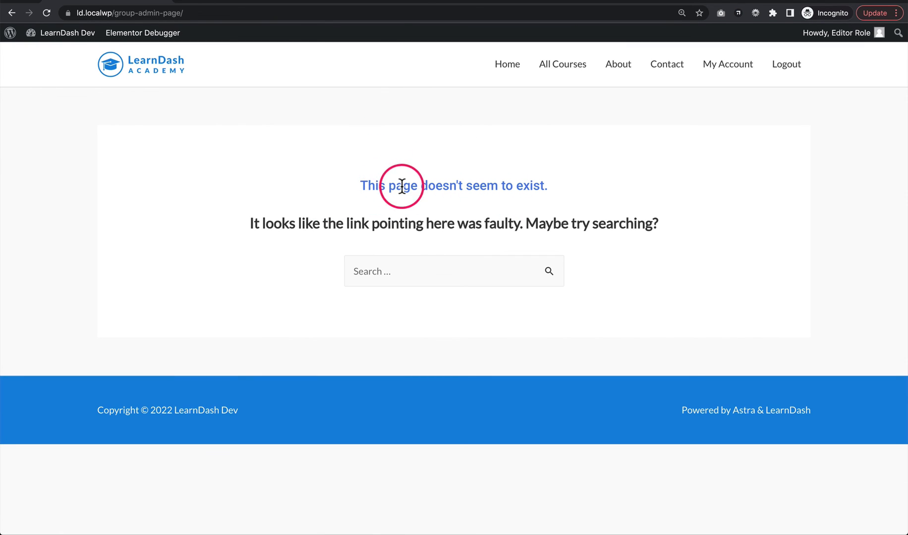
- Check the /group-admin-page/ address, then log the editor out
drag(112, 15, 188, 15)
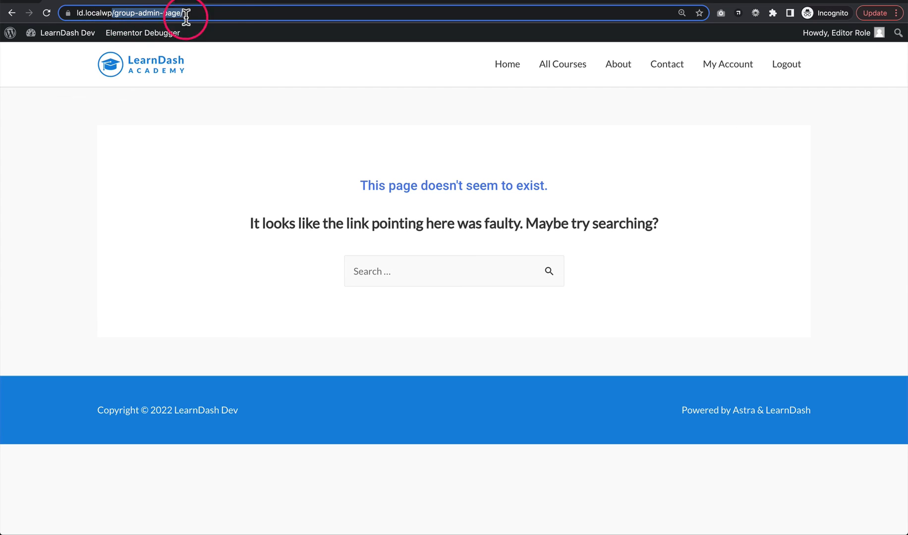
drag(252, 18, 284, 55)
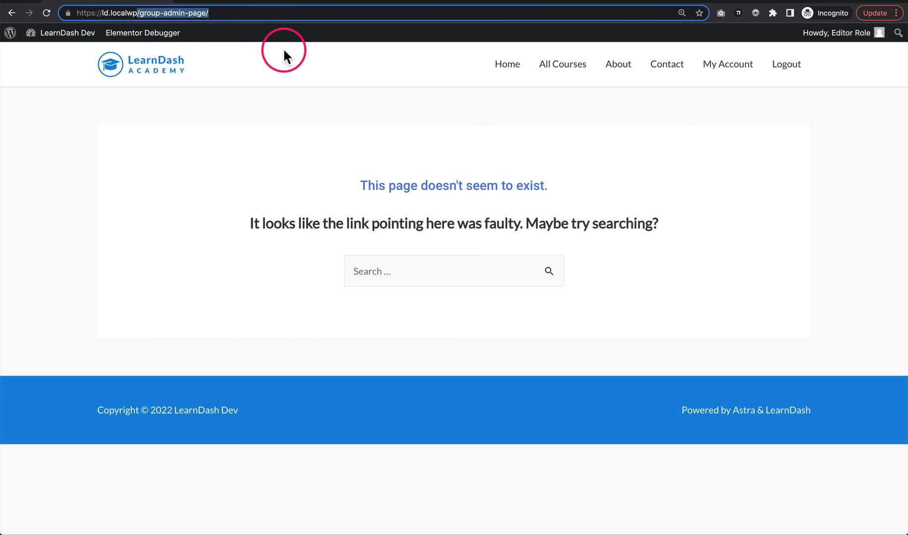
click(450, 167)
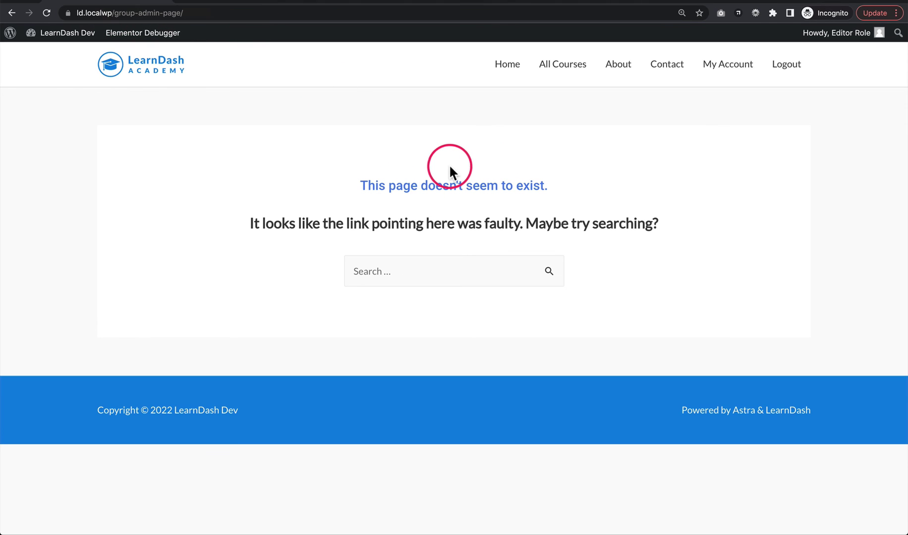
click(787, 66)
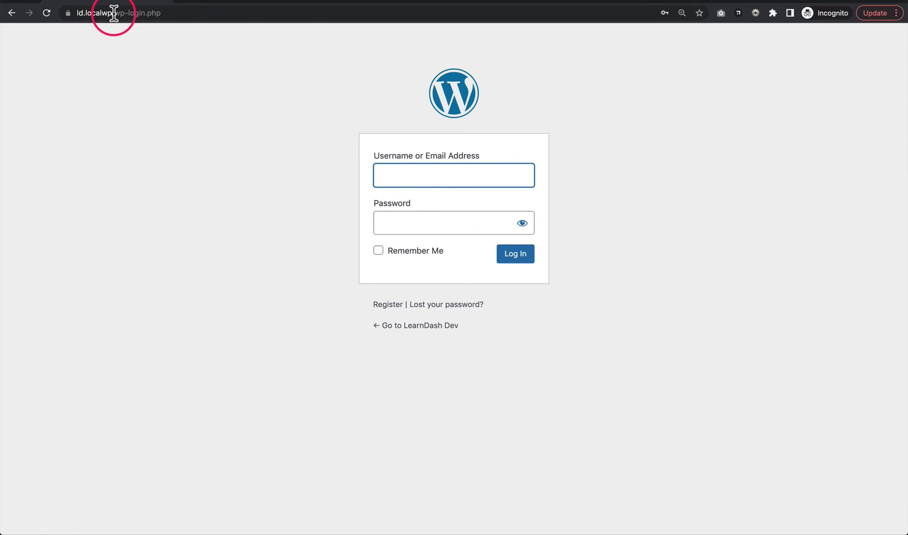
- Replace wp-login.php with about/ in the address to load the About page
drag(112, 13, 266, 33)
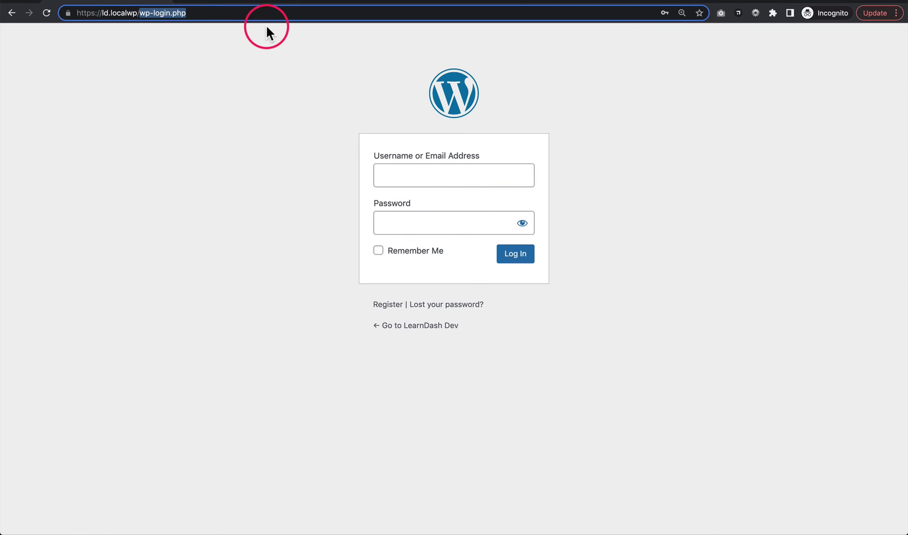
text(about/)
key(Return)
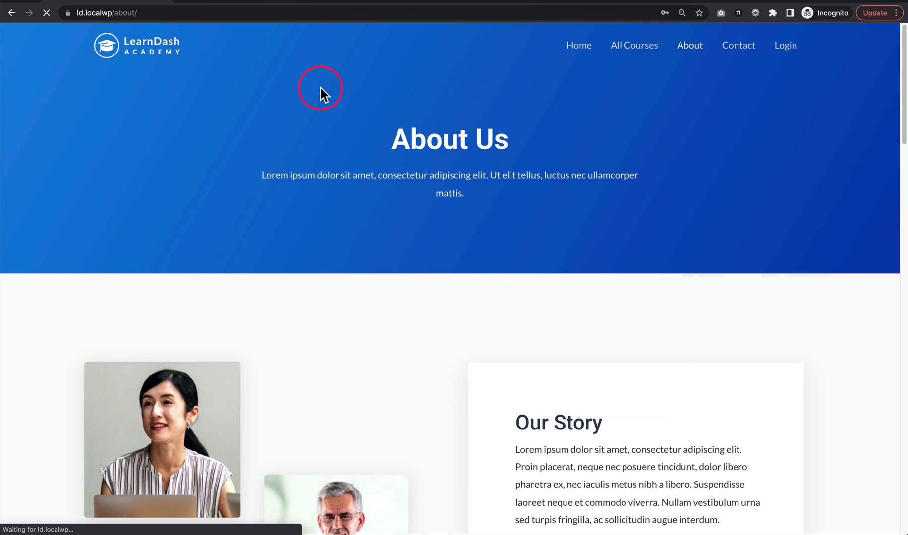
drag(443, 130, 493, 176)
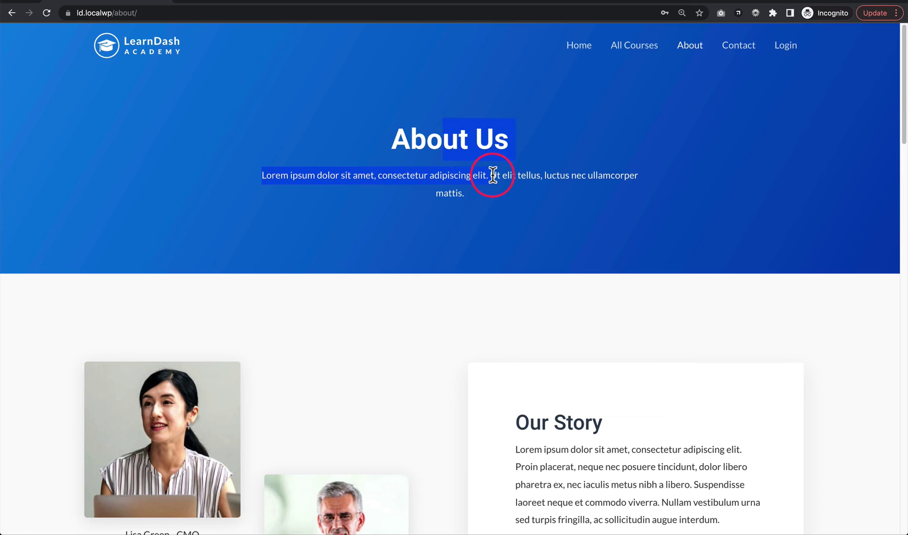
click(492, 176)
- Log in as 'subscriber' via the popup, fixing the username typo, then log out
click(786, 45)
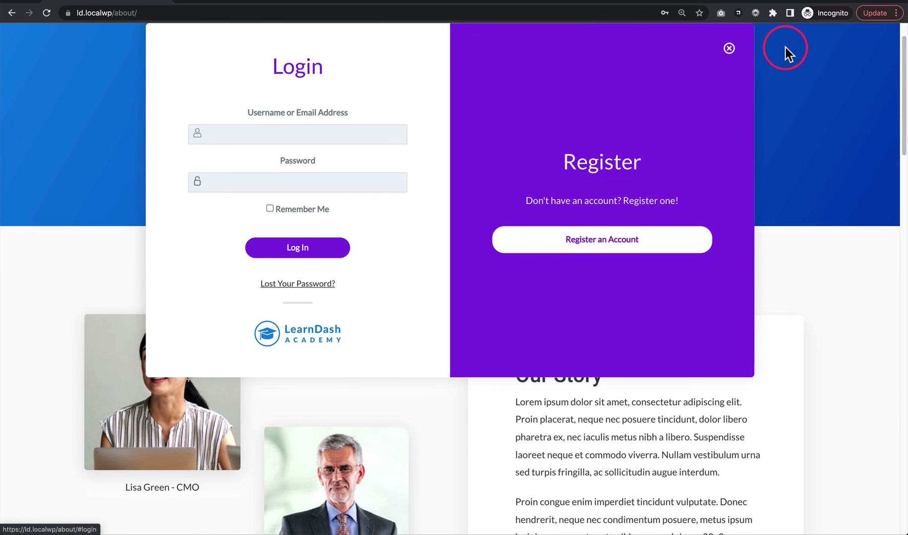
click(229, 140)
text(subsscri)
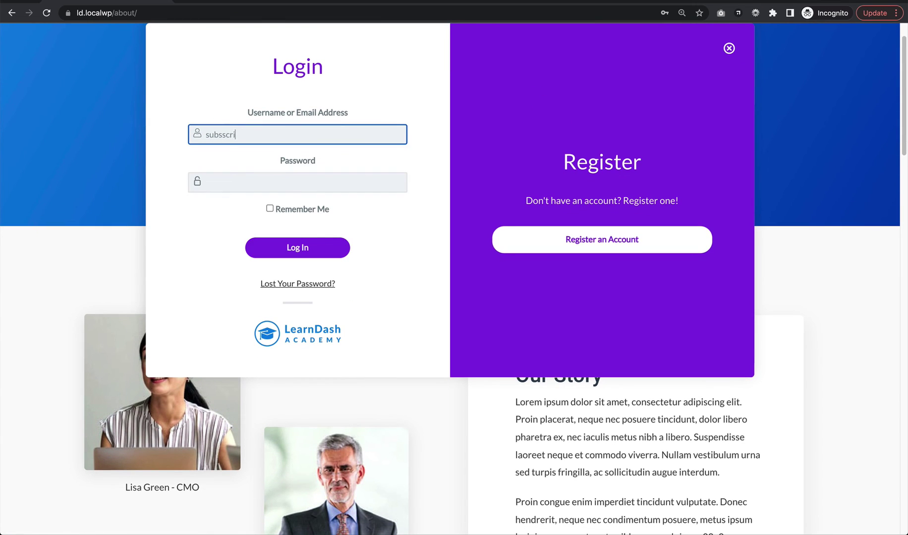
text(ber)
key(Tab)
text(1234)
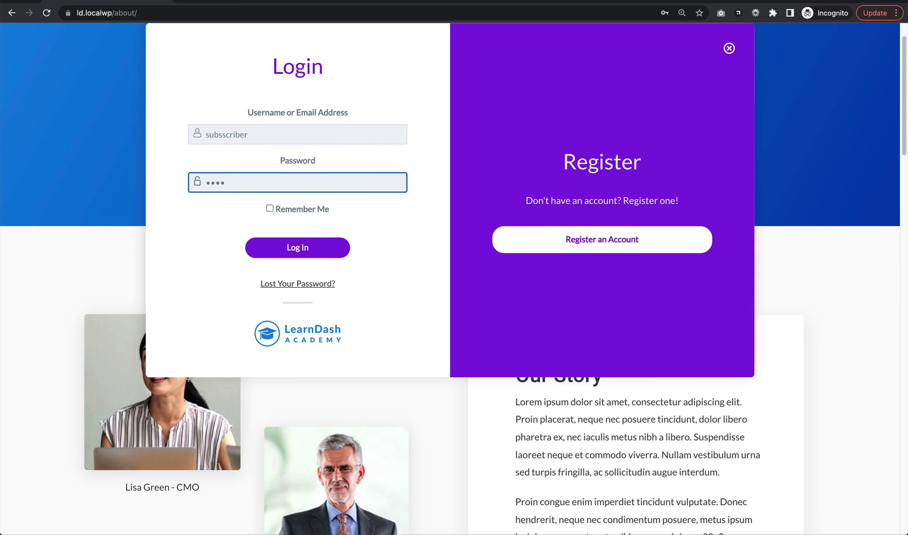
click(219, 134)
key(BackSpace)
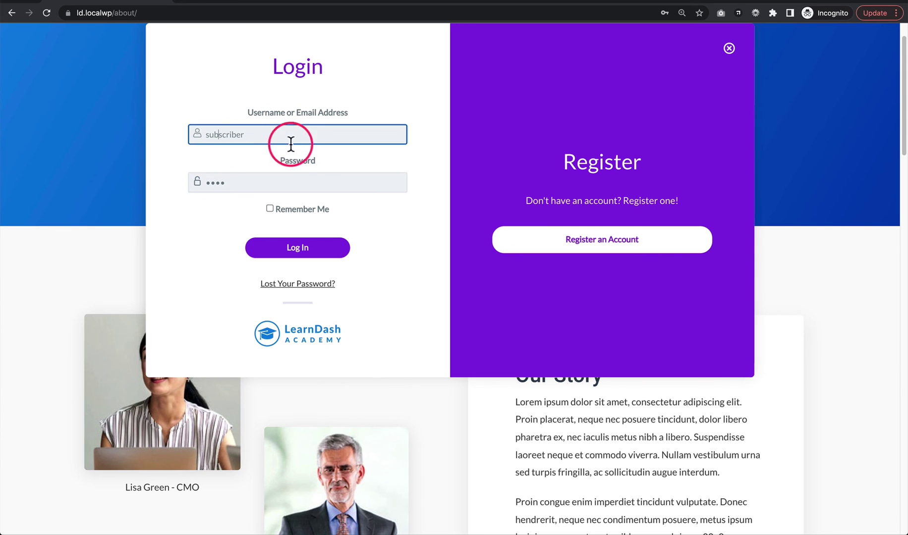
click(302, 249)
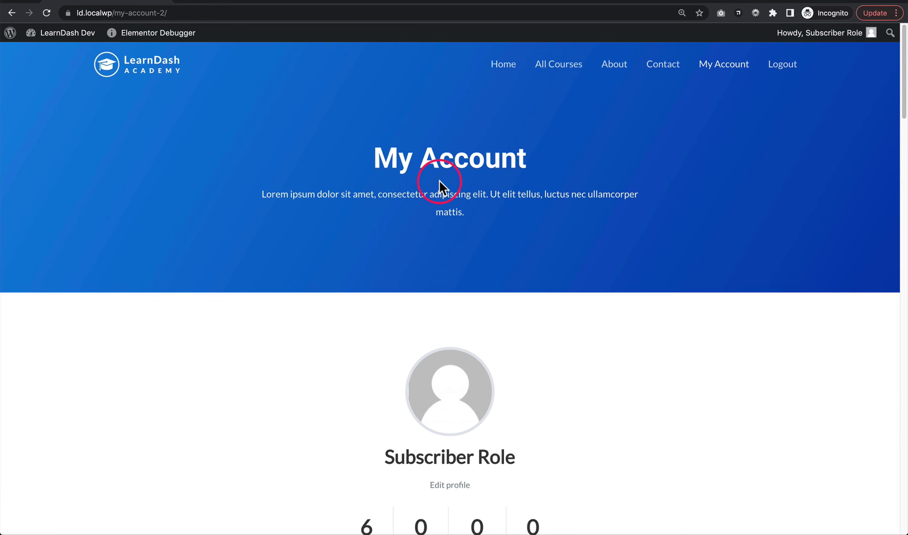
click(782, 65)
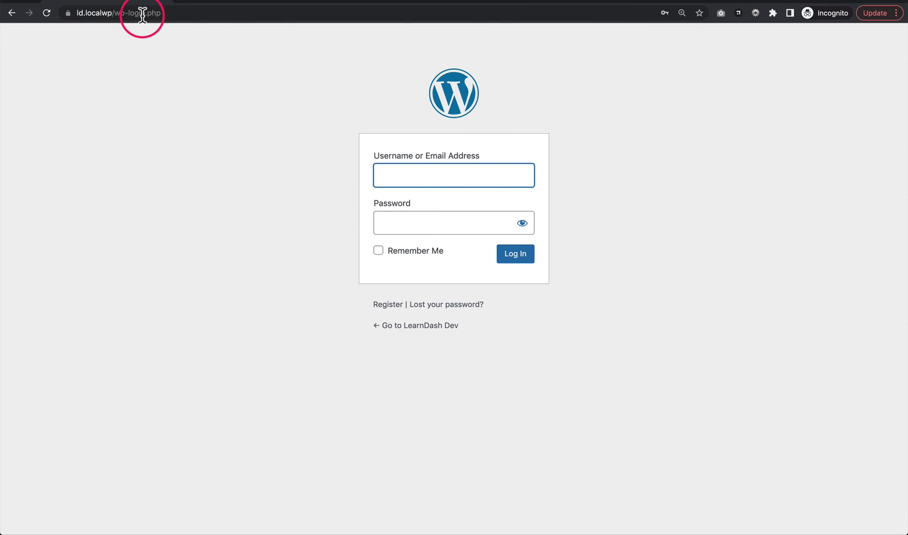
- Replace wp-login.php with about/ to reload the About Us page
drag(117, 12, 239, 15)
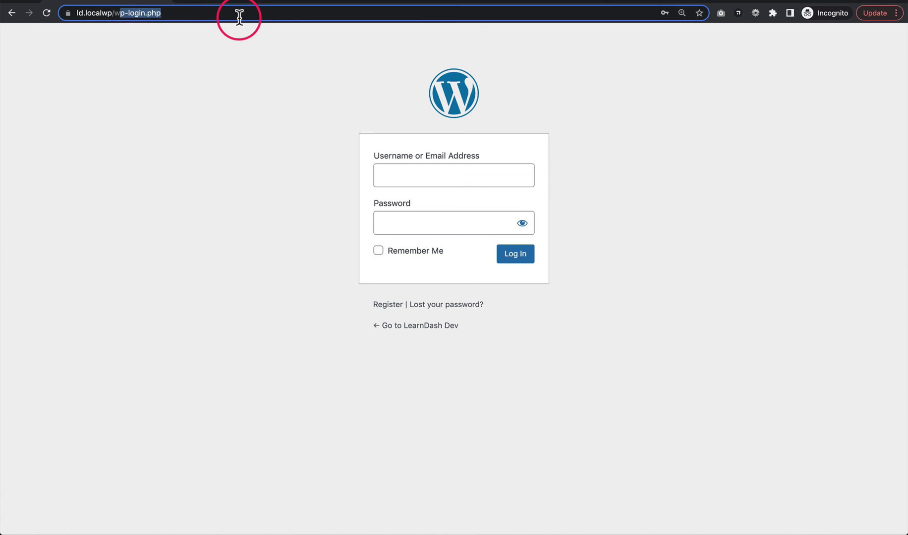
key(BackSpace)
text(about/)
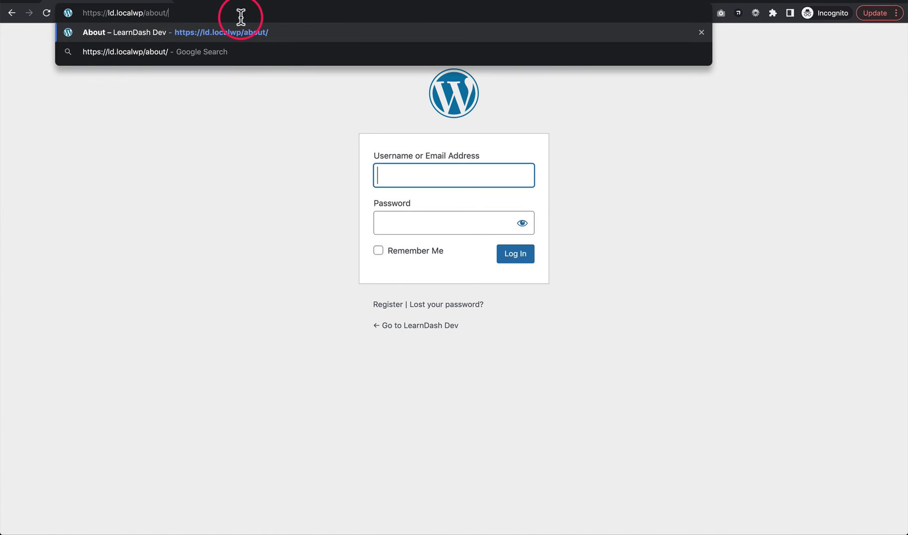
key(Return)
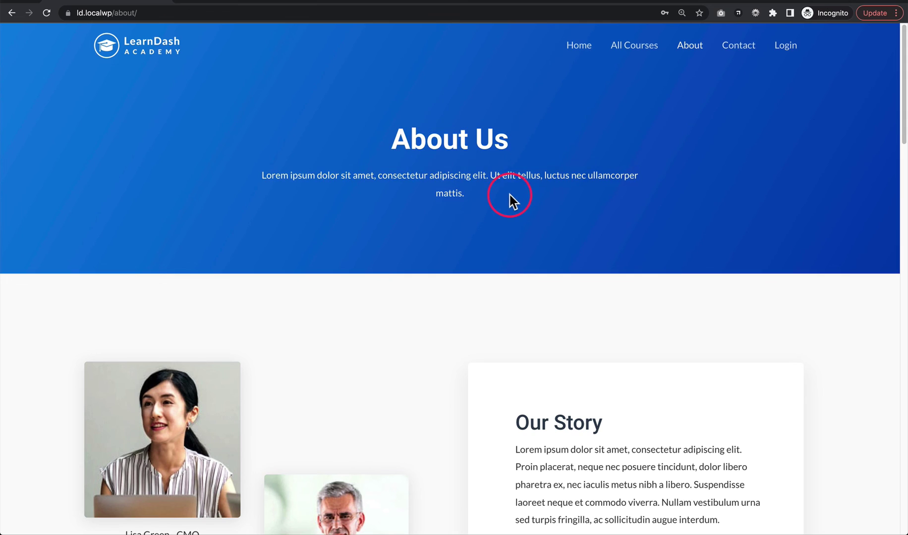
drag(509, 196, 473, 196)
click(398, 142)
click(434, 196)
- Open the front-end login popup, then close it without signing in
click(788, 46)
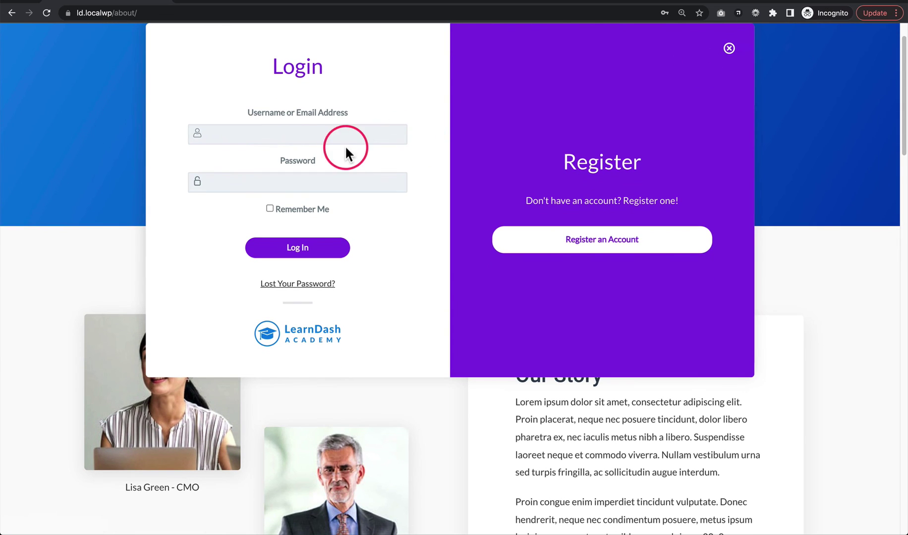
click(729, 49)
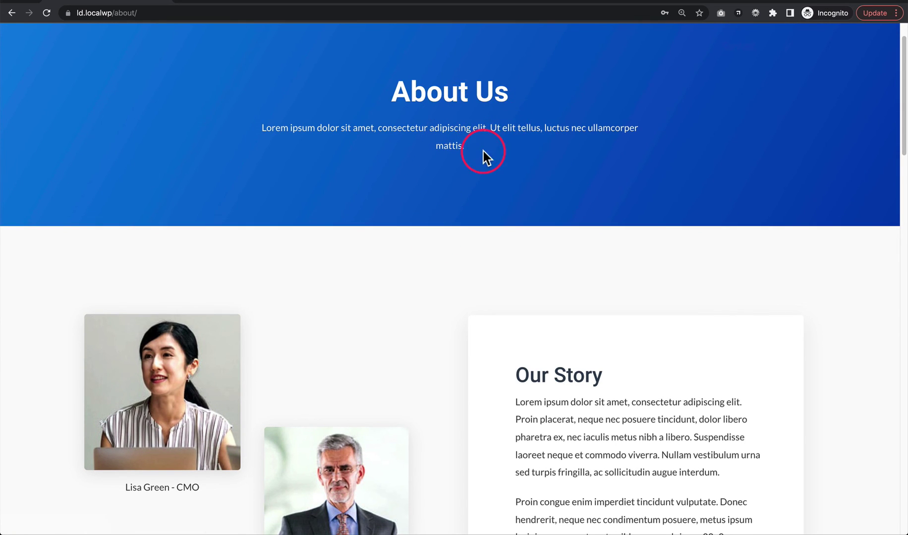
scroll(473, 185, up, 1)
mouse_move(405, 142)
mouse_down()
mouse_move(478, 197)
mouse_move(416, 146)
mouse_up()
click(501, 194)
click(417, 150)
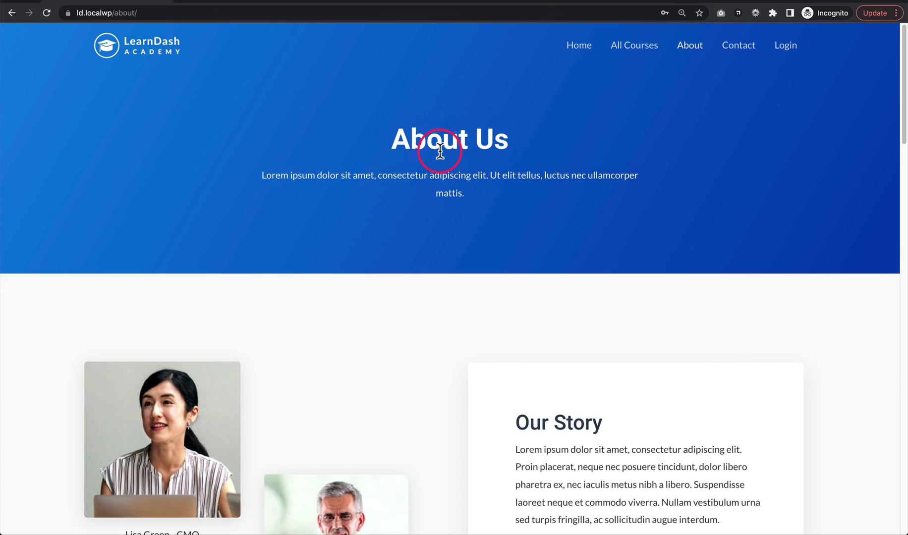
- Sign in through the login popup with the other user's username and password
click(786, 48)
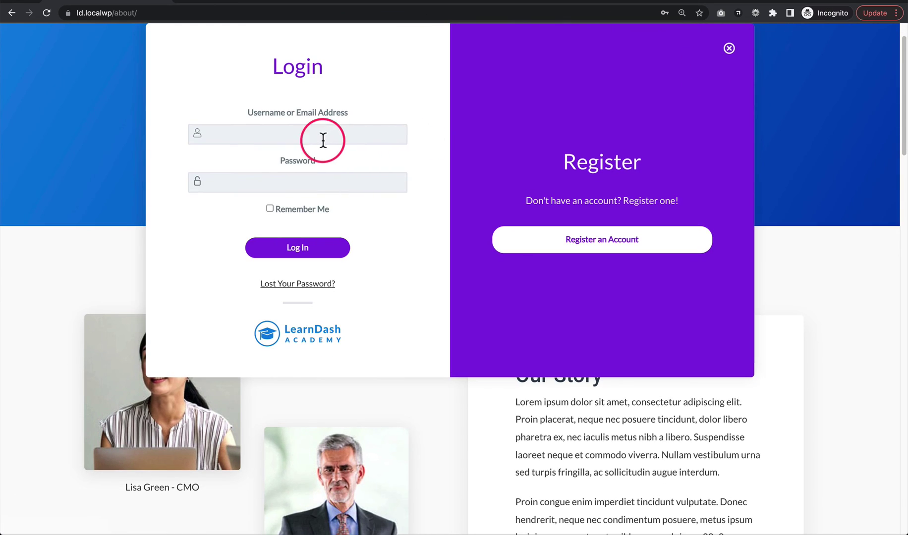
click(342, 132)
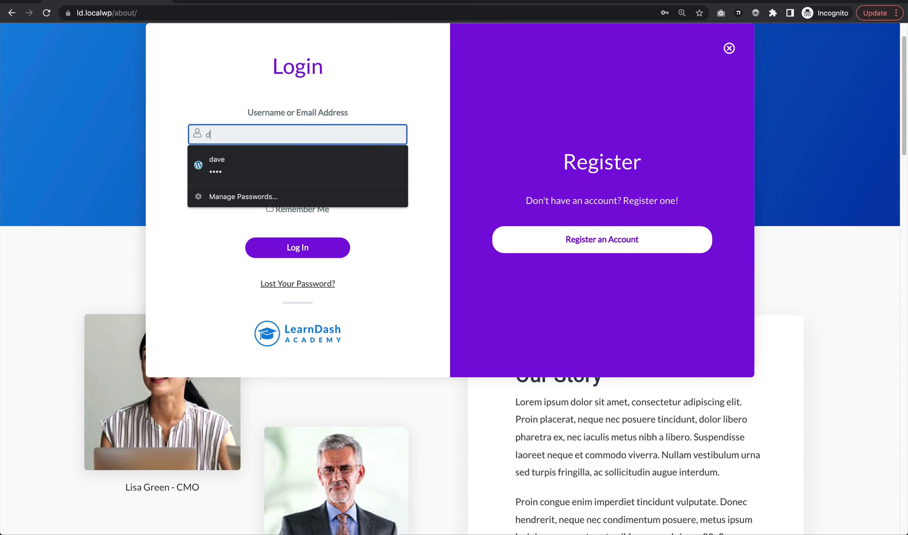
text(dave)
key(Tab)
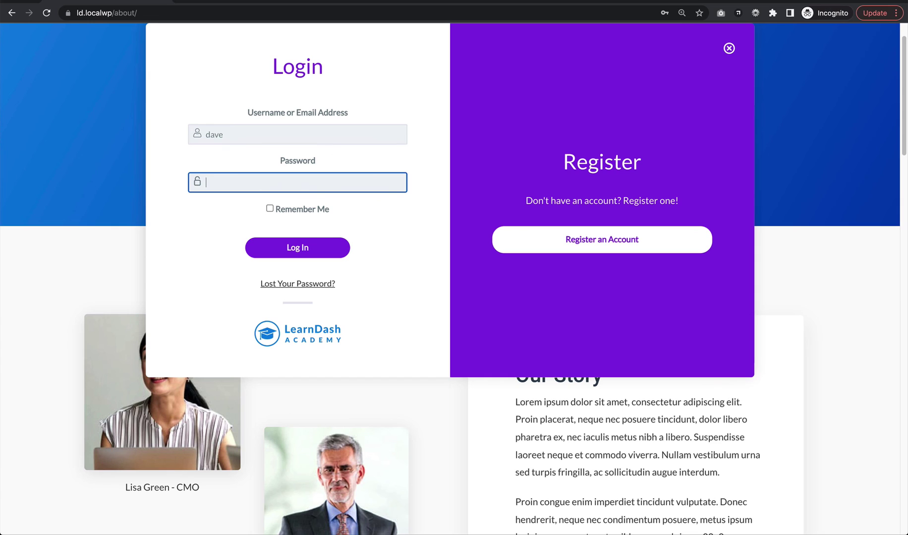
text(dave)
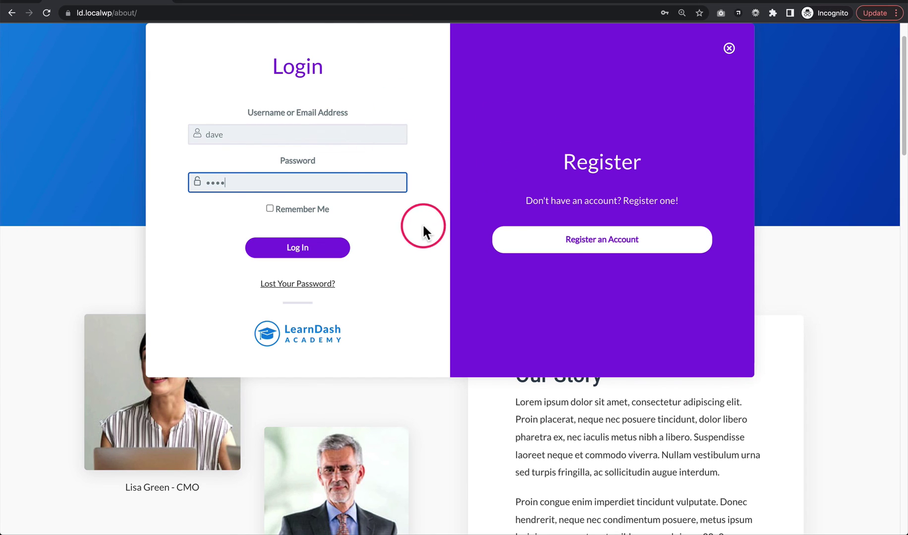
click(297, 250)
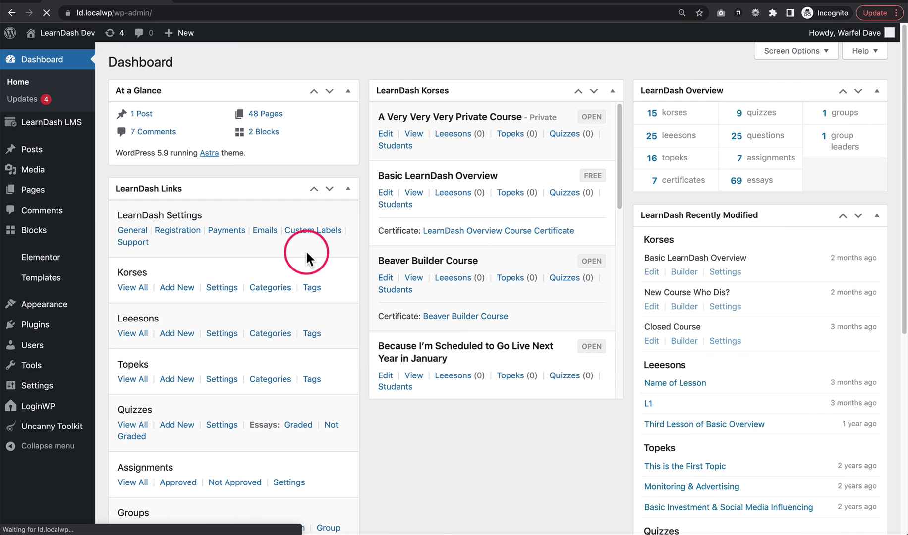